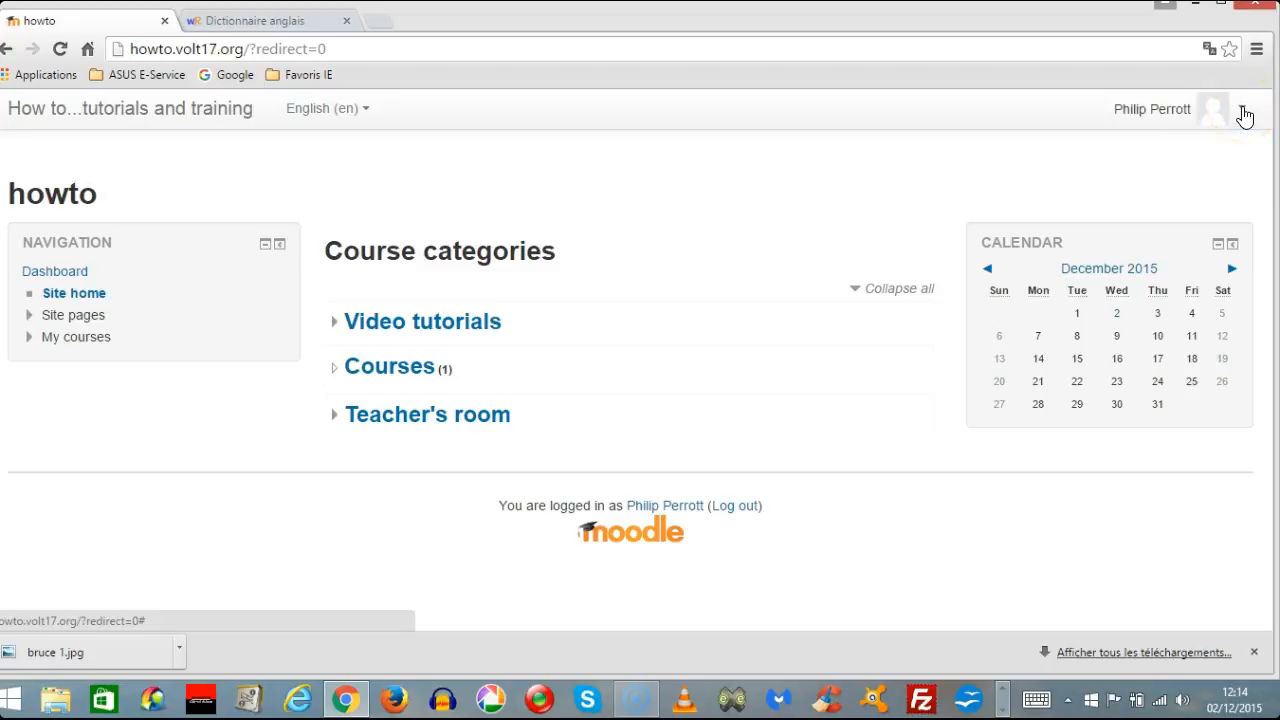
Open the profile editing form from the user account preferences.
{"action": "left_click", "coordinate": [1243, 112]}
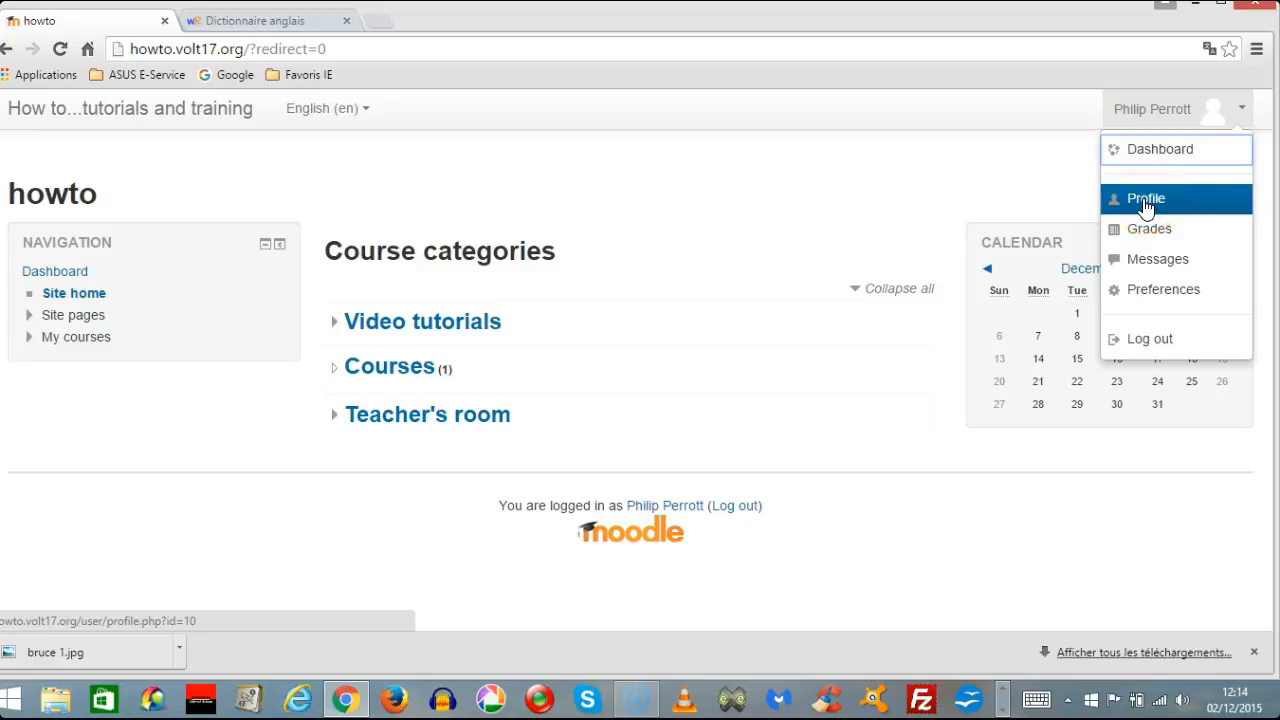
{"action": "left_click", "coordinate": [1157, 300]}
{"action": "left_click", "coordinate": [1157, 300]}
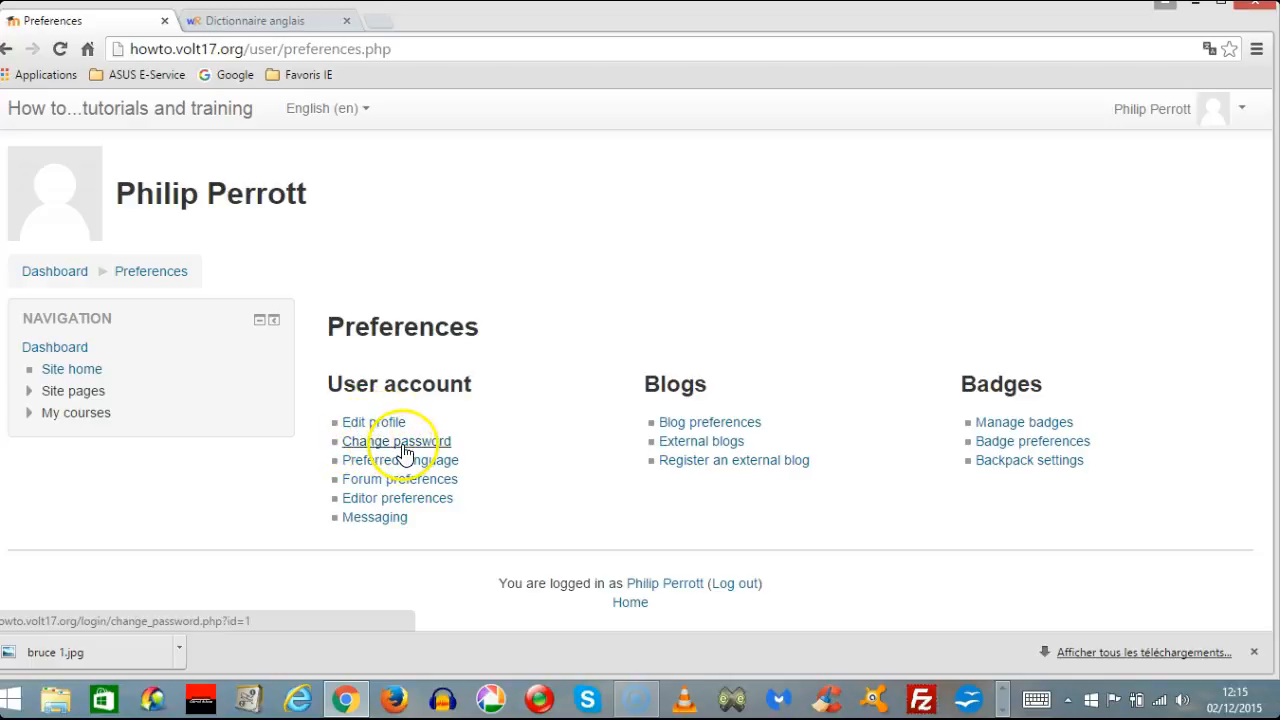
{"action": "left_click", "coordinate": [369, 425]}
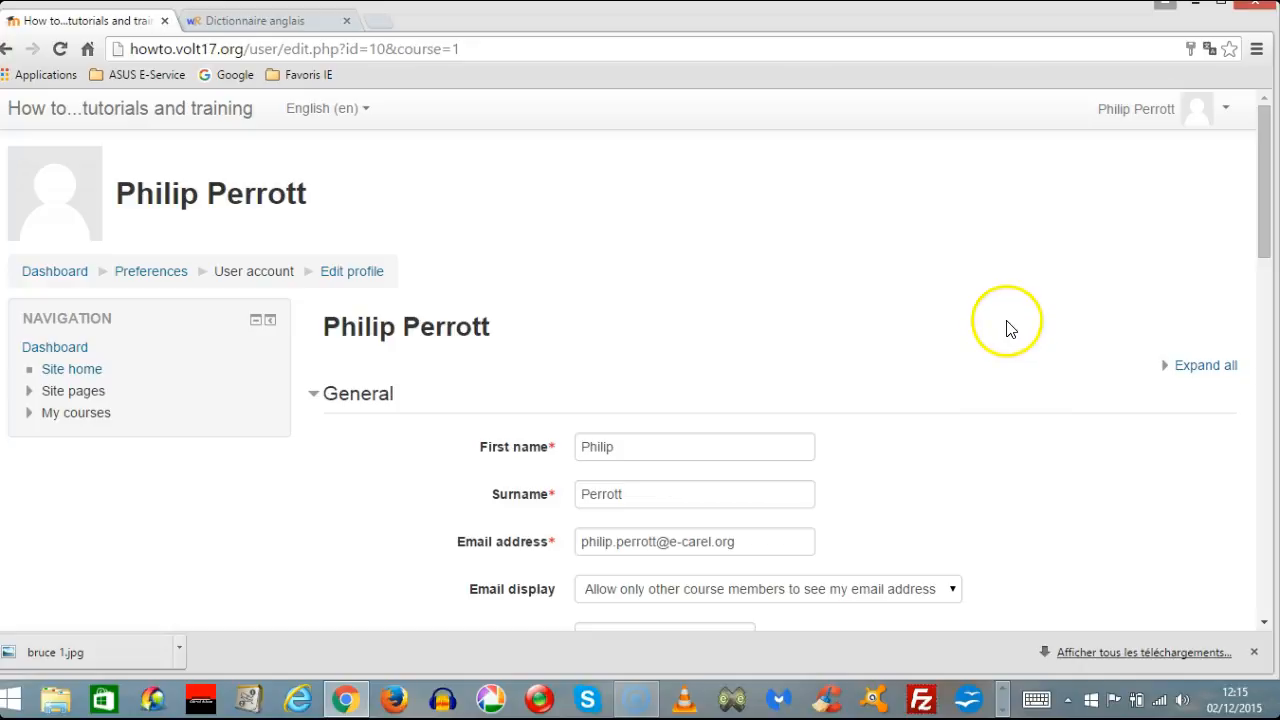
Add the image bruce 1 from the Bureau folder in File Explorer as the new user picture in the profile form.
{"action": "scroll", "coordinate": [1010, 358], "scroll_direction": "down", "scroll_amount": 2}
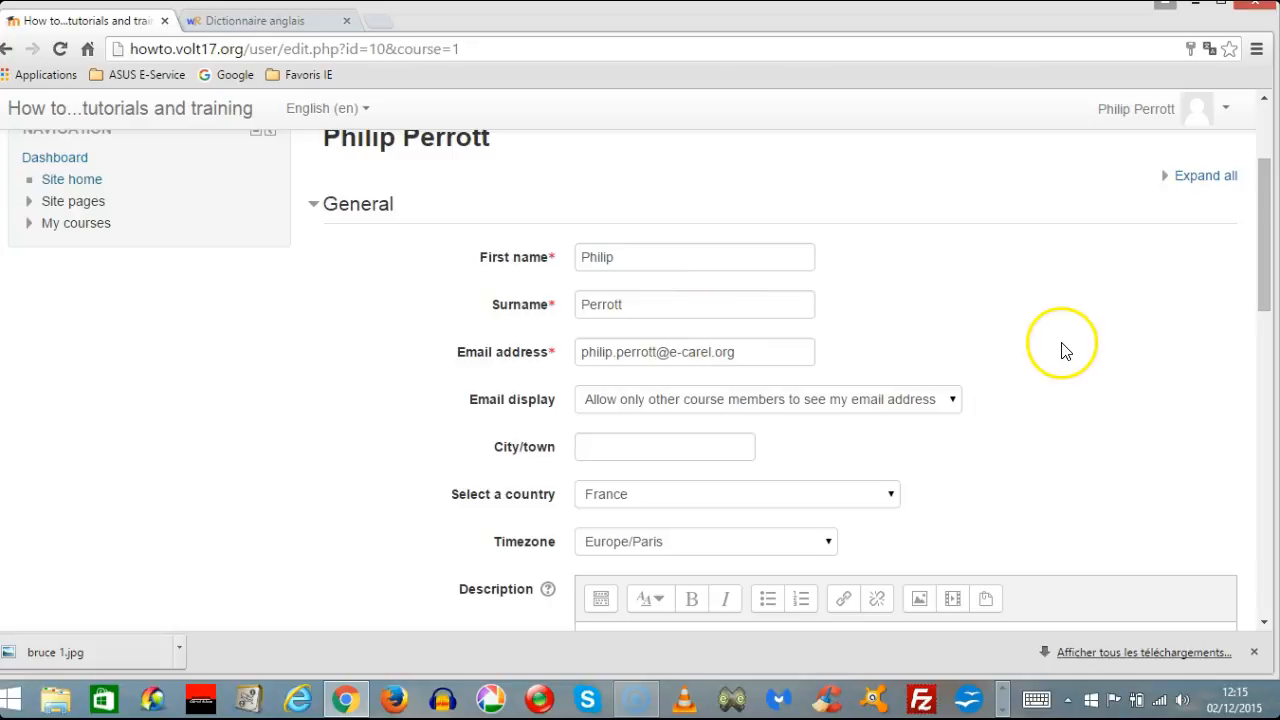
{"action": "scroll", "coordinate": [1067, 350], "scroll_direction": "down", "scroll_amount": 2}
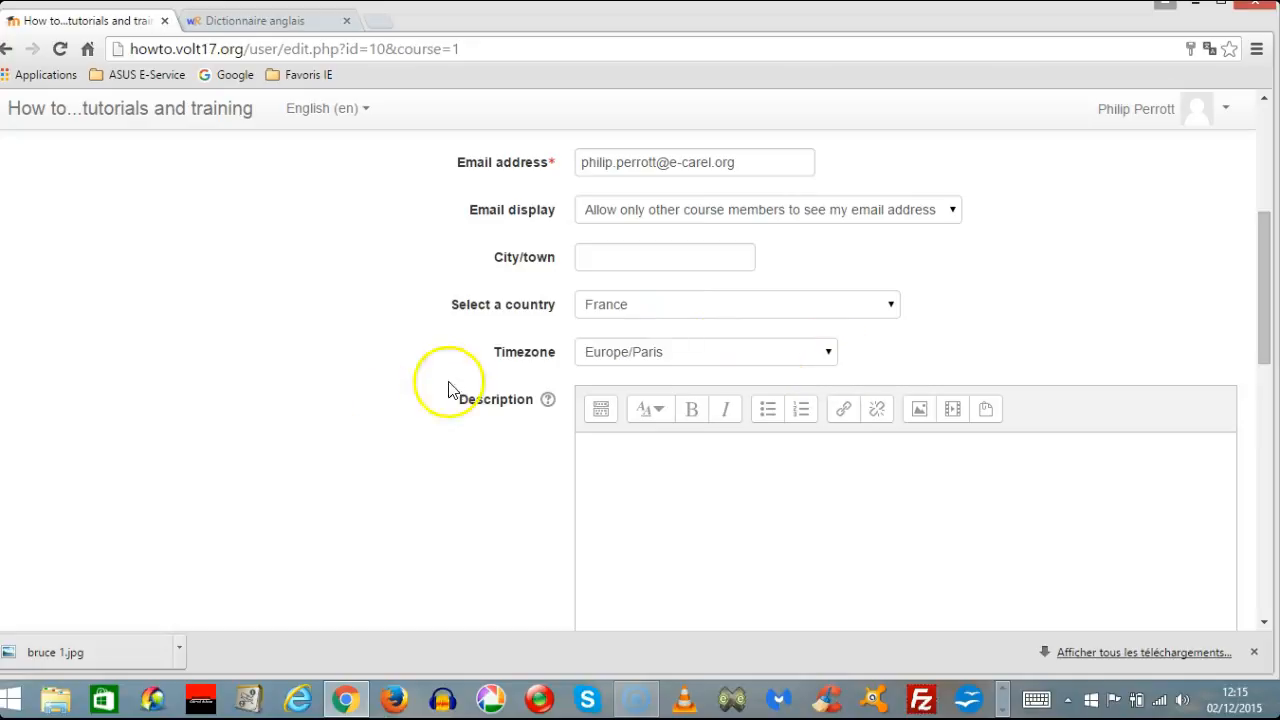
{"action": "scroll", "coordinate": [363, 363], "scroll_direction": "down", "scroll_amount": 2}
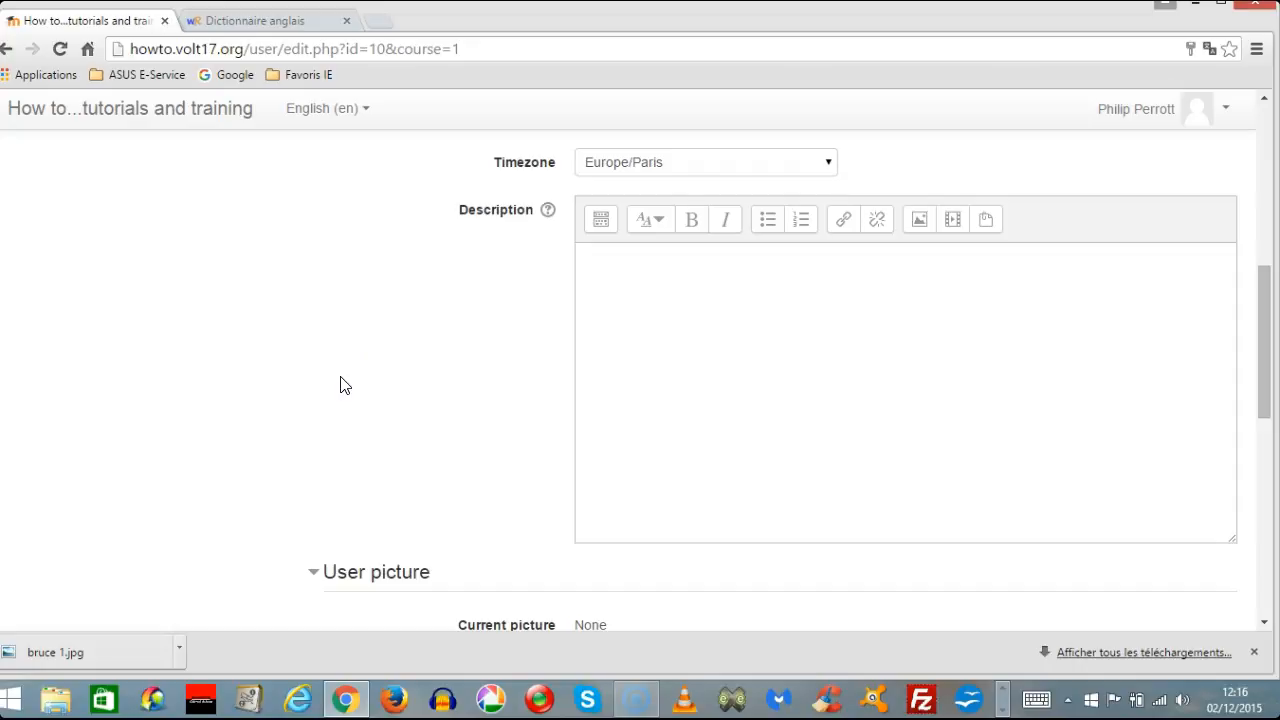
{"action": "left_click", "coordinate": [752, 386]}
{"action": "scroll", "coordinate": [752, 386], "scroll_direction": "down", "scroll_amount": 1}
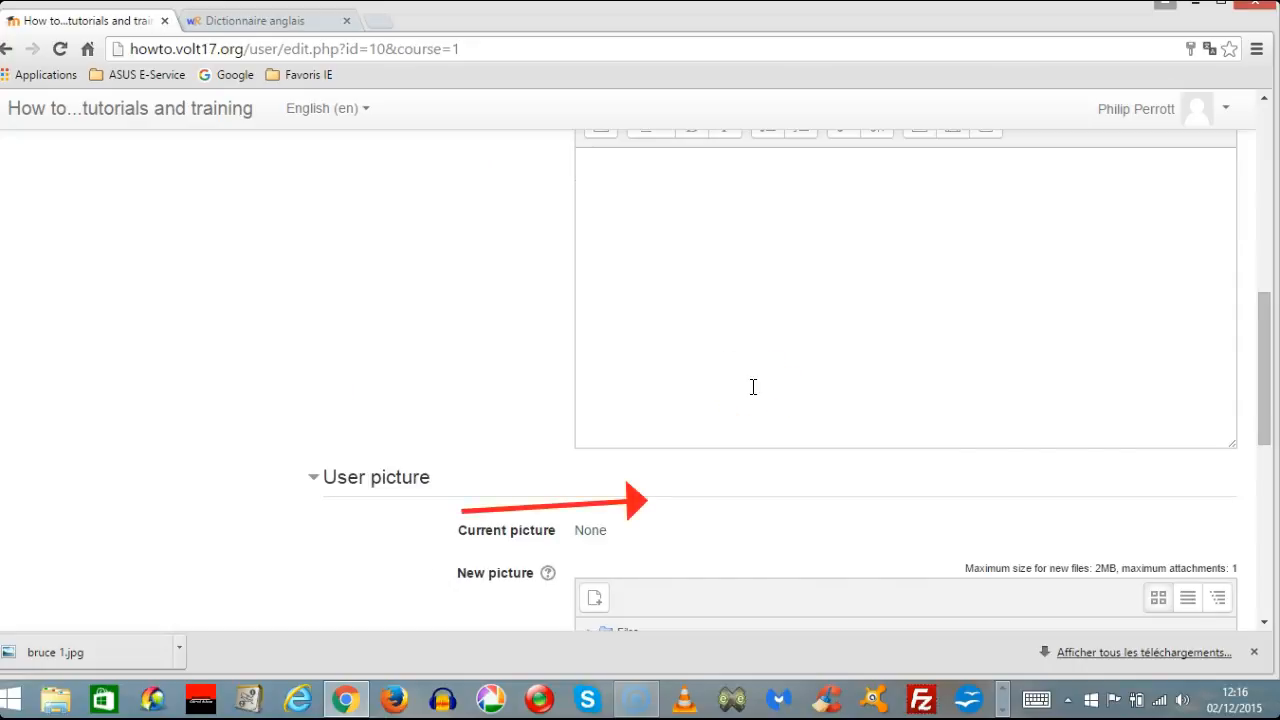
{"action": "scroll", "coordinate": [753, 386], "scroll_direction": "down", "scroll_amount": 2}
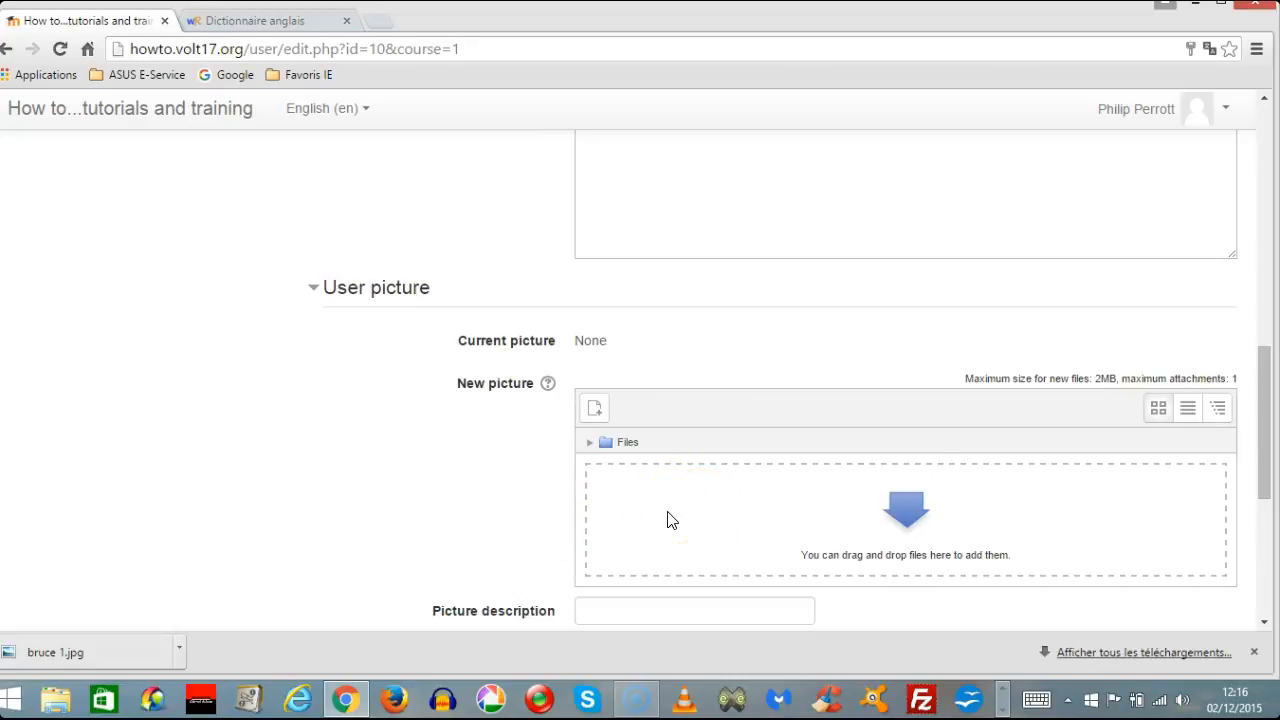
{"action": "left_click", "coordinate": [60, 710]}
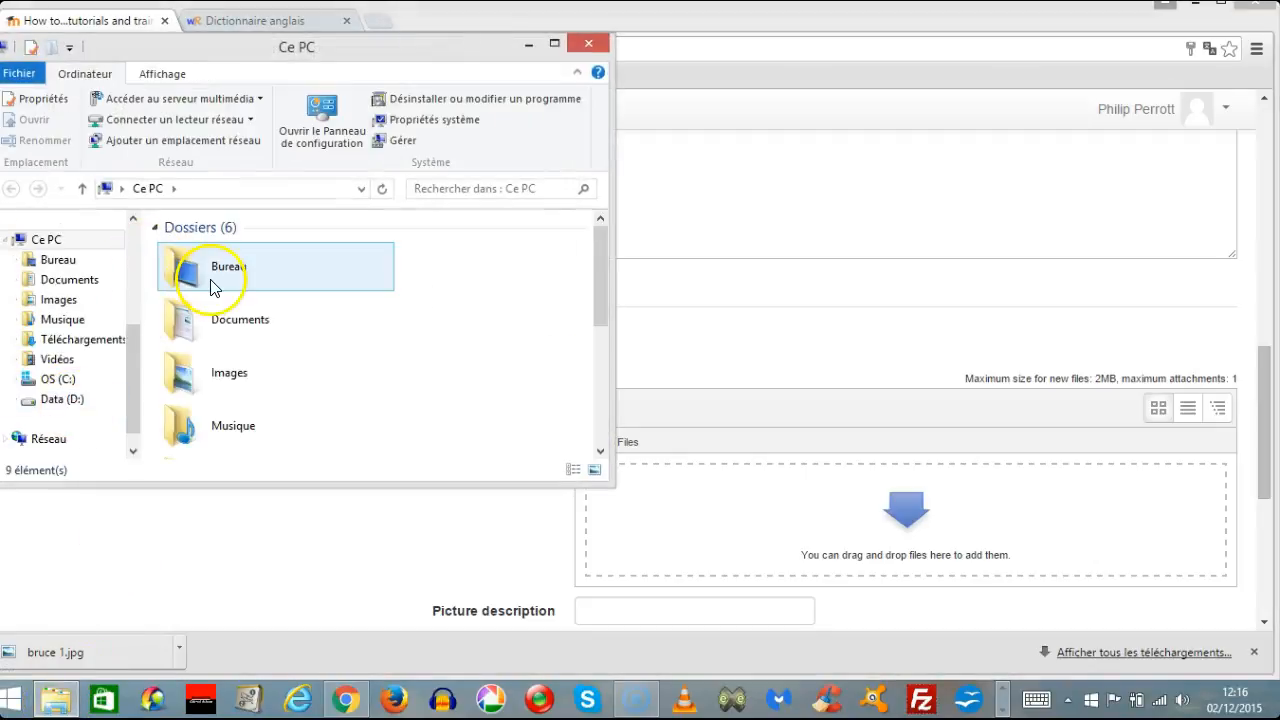
{"action": "left_click", "coordinate": [64, 263]}
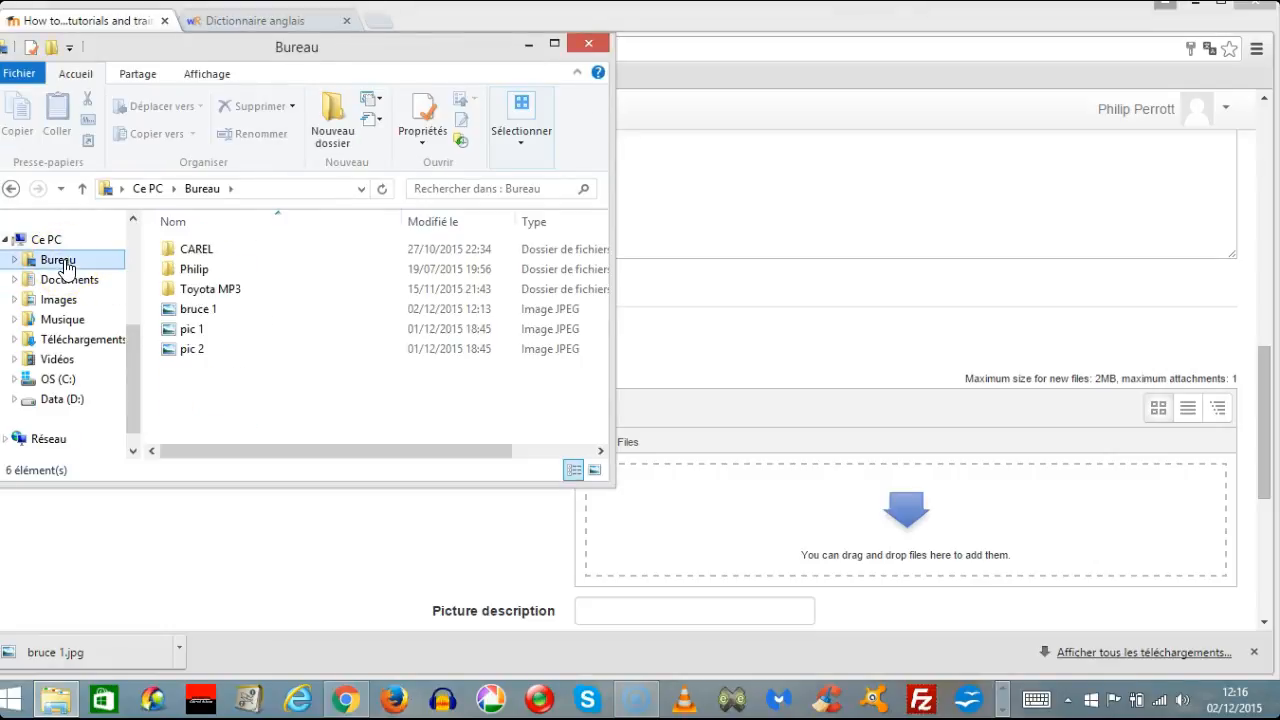
{"action": "left_click", "coordinate": [197, 313]}
{"action": "left_click_drag", "start_coordinate": [197, 313], "coordinate": [752, 566]}
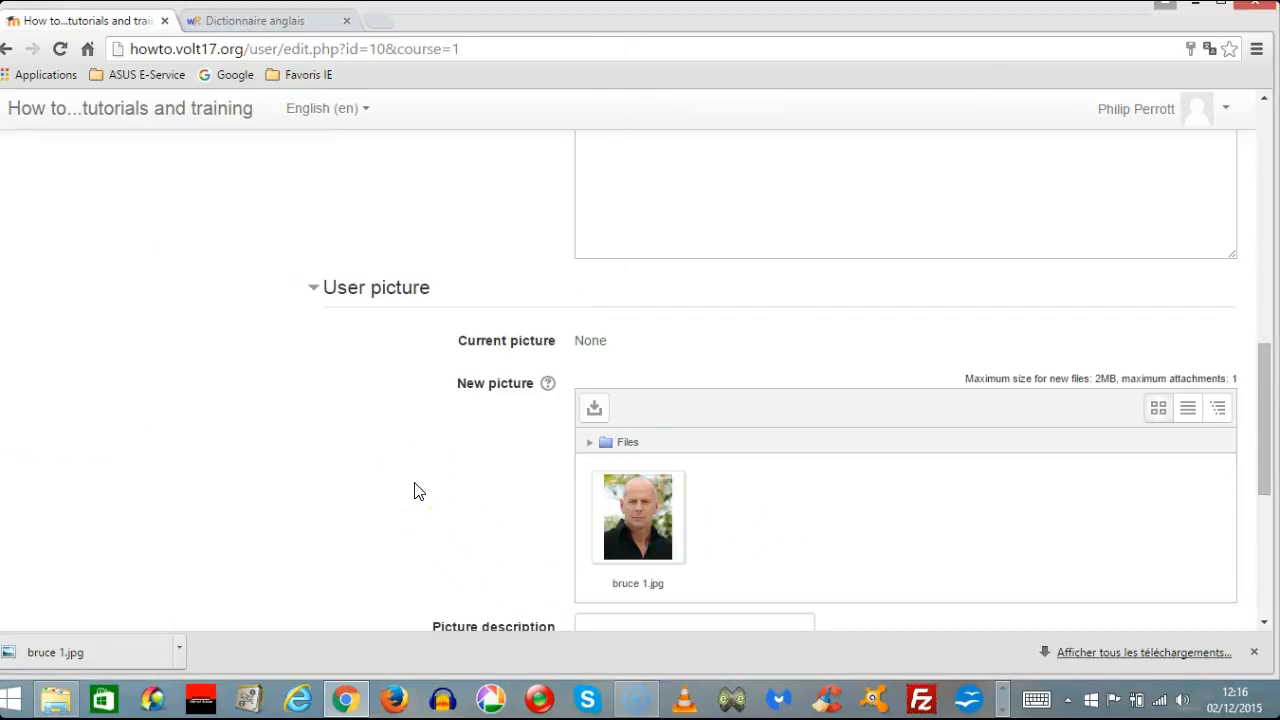
Examine the fields in the profile form's Additional names, Interests and Optional sections.
{"action": "scroll", "coordinate": [420, 490], "scroll_direction": "down", "scroll_amount": 2}
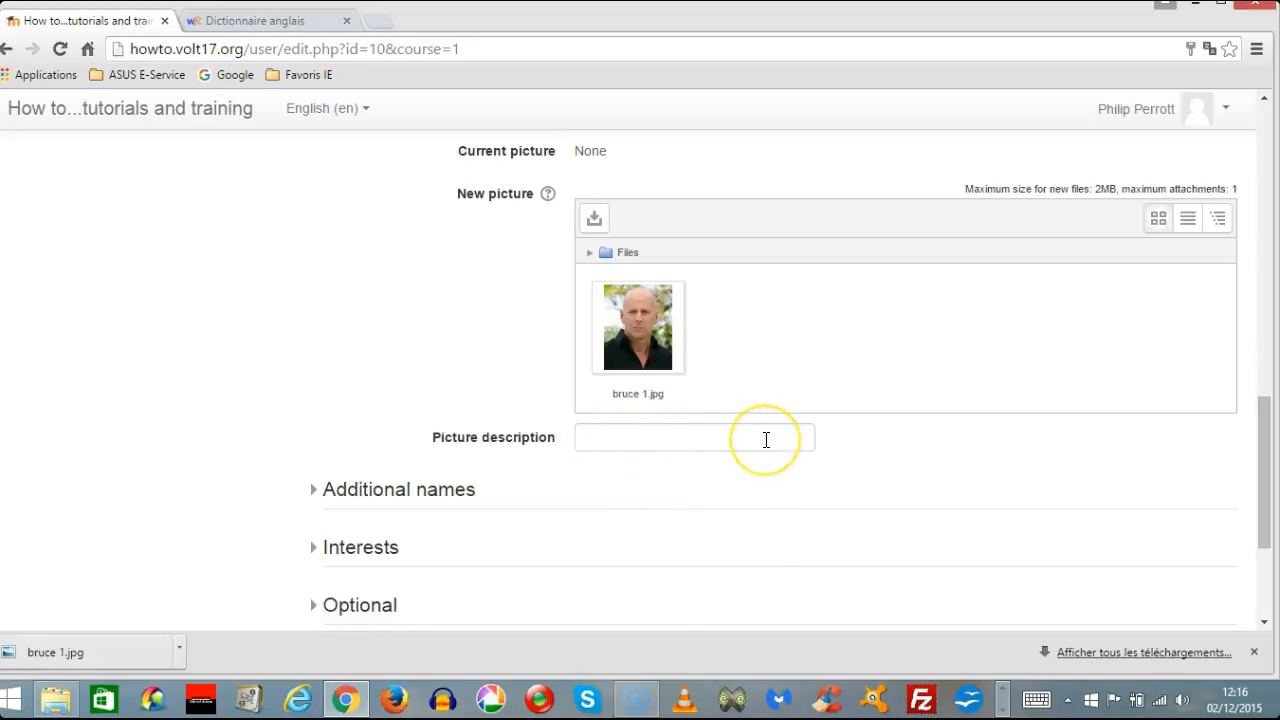
{"action": "left_click", "coordinate": [354, 490]}
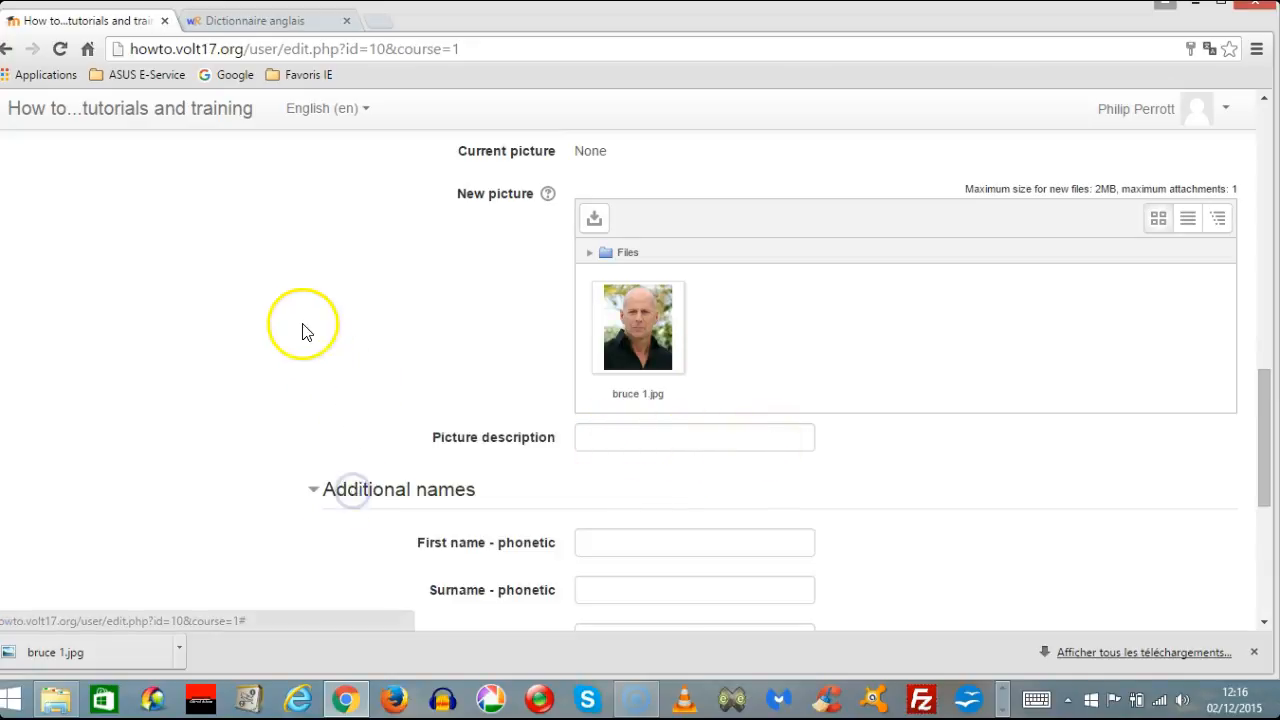
{"action": "scroll", "coordinate": [306, 330], "scroll_direction": "down", "scroll_amount": 2}
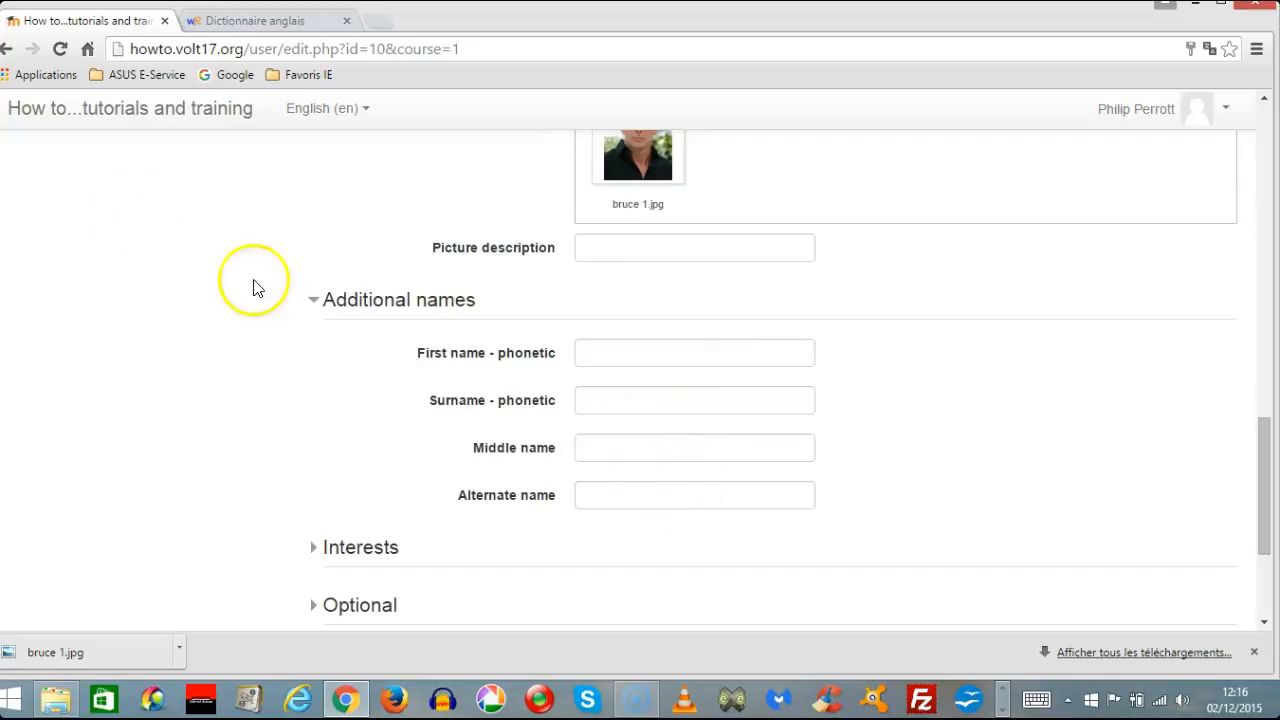
{"action": "left_click", "coordinate": [372, 300]}
{"action": "left_click", "coordinate": [375, 362]}
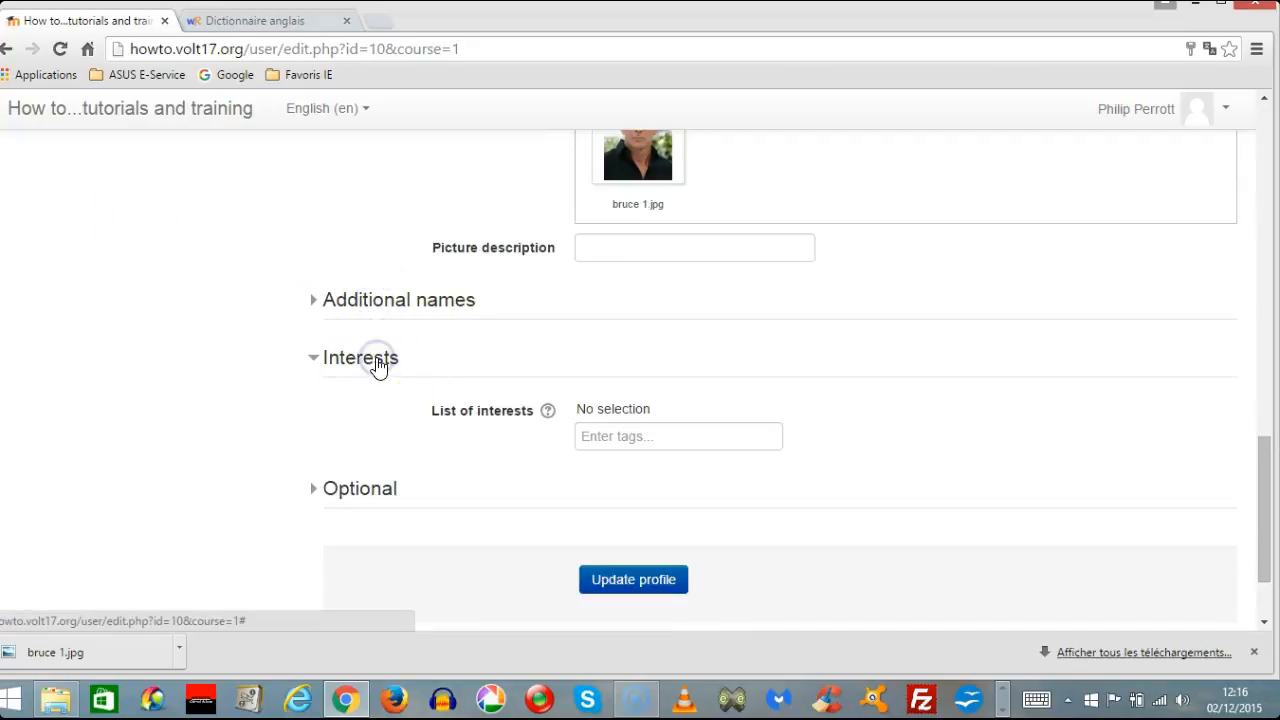
{"action": "left_click", "coordinate": [377, 365]}
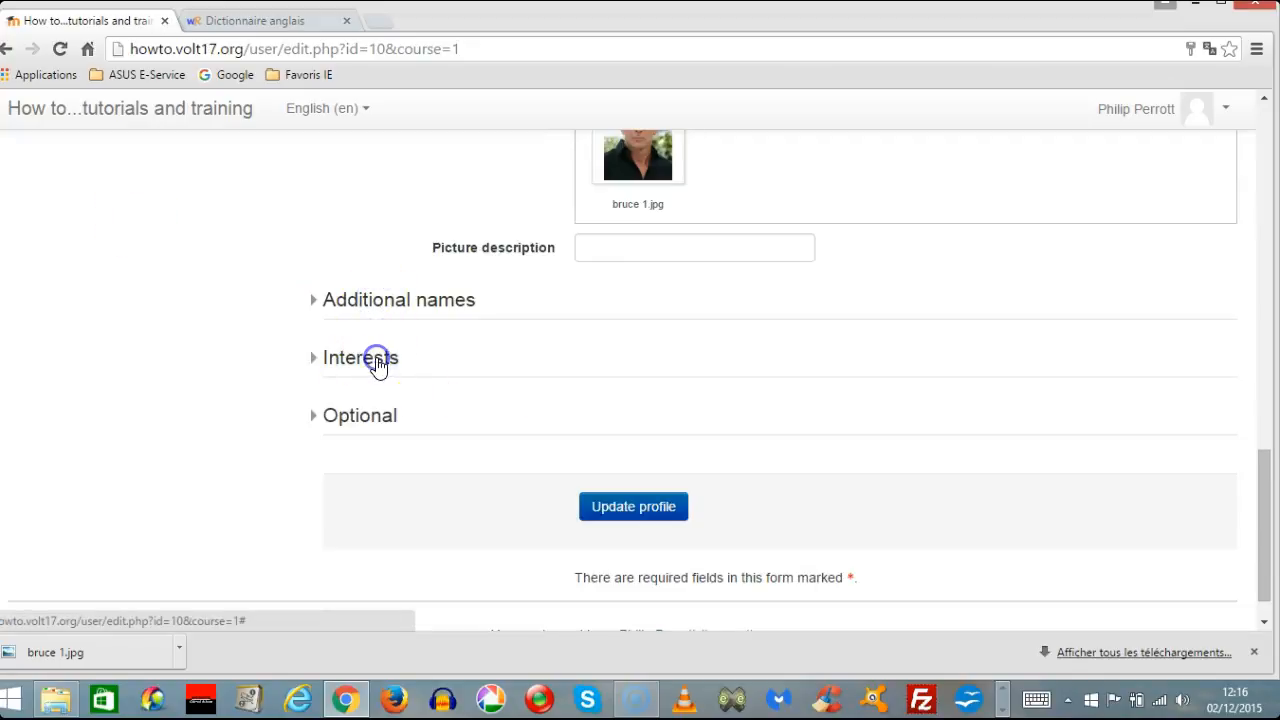
{"action": "left_click", "coordinate": [362, 420]}
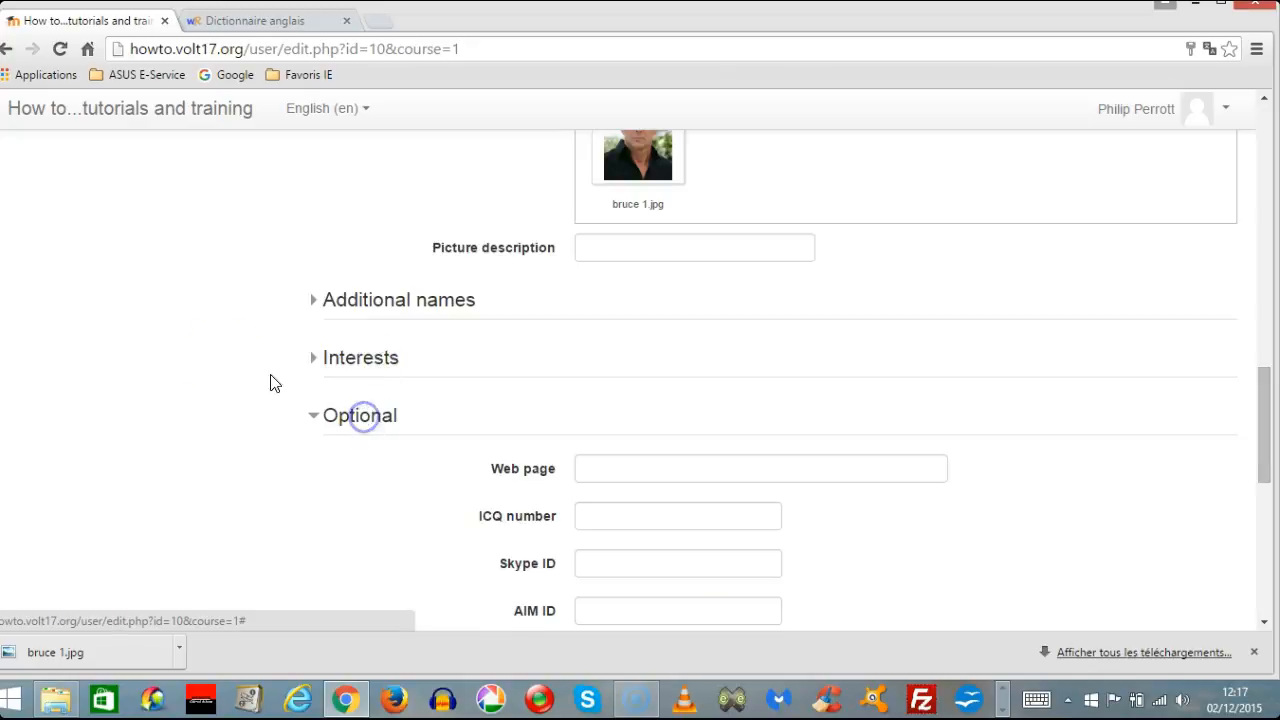
Save the edited profile with the new user picture, leaving the optional fields blank.
{"action": "scroll", "coordinate": [223, 340], "scroll_direction": "down", "scroll_amount": 2}
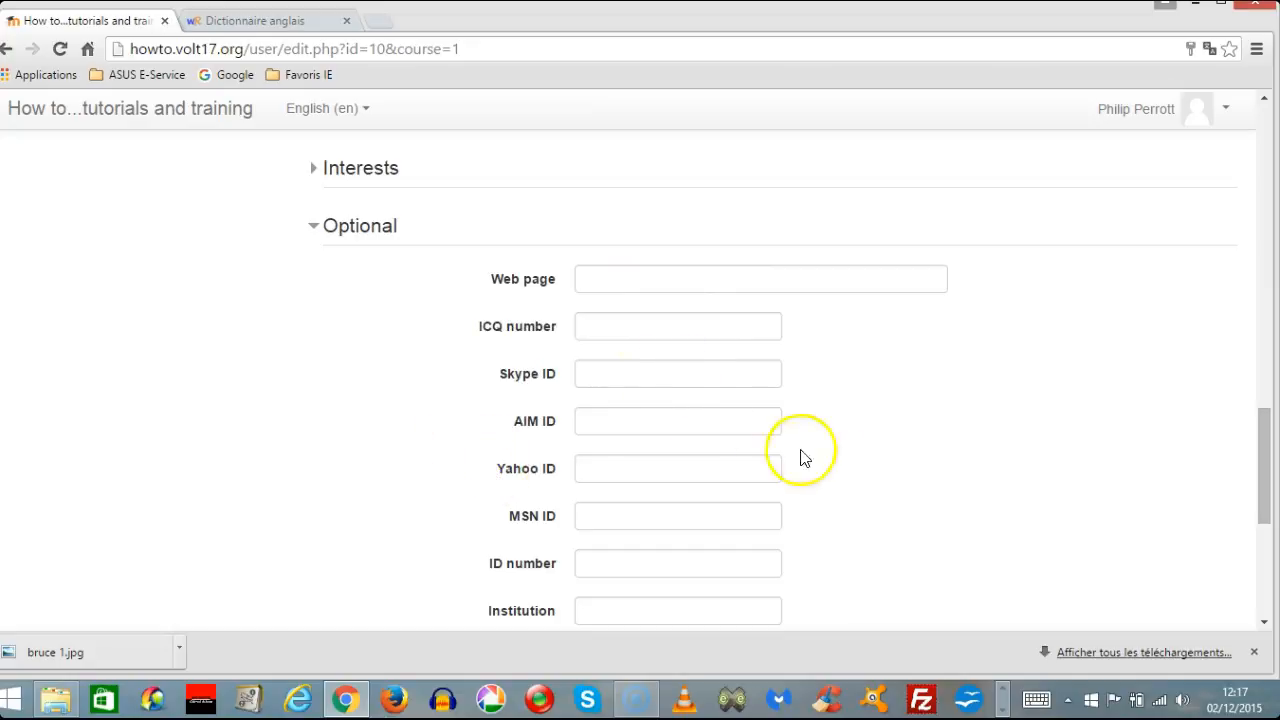
{"action": "scroll", "coordinate": [974, 506], "scroll_direction": "down", "scroll_amount": 4}
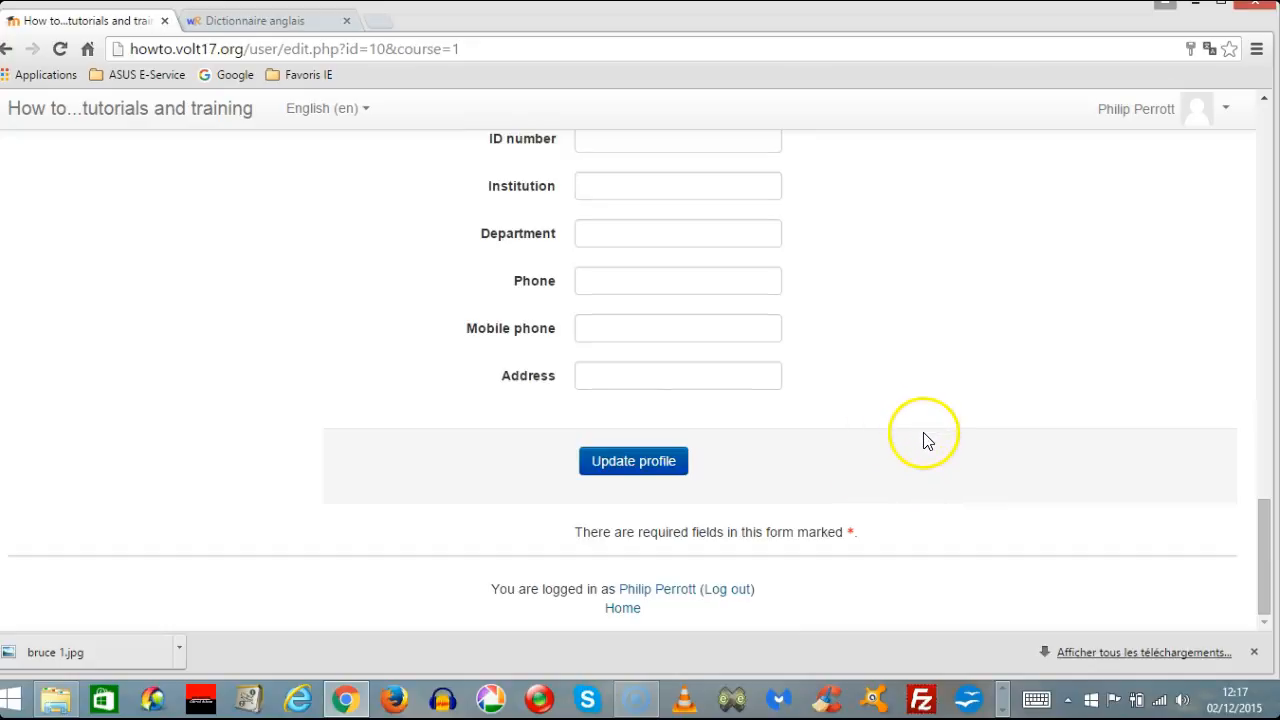
{"action": "left_click", "coordinate": [645, 480]}
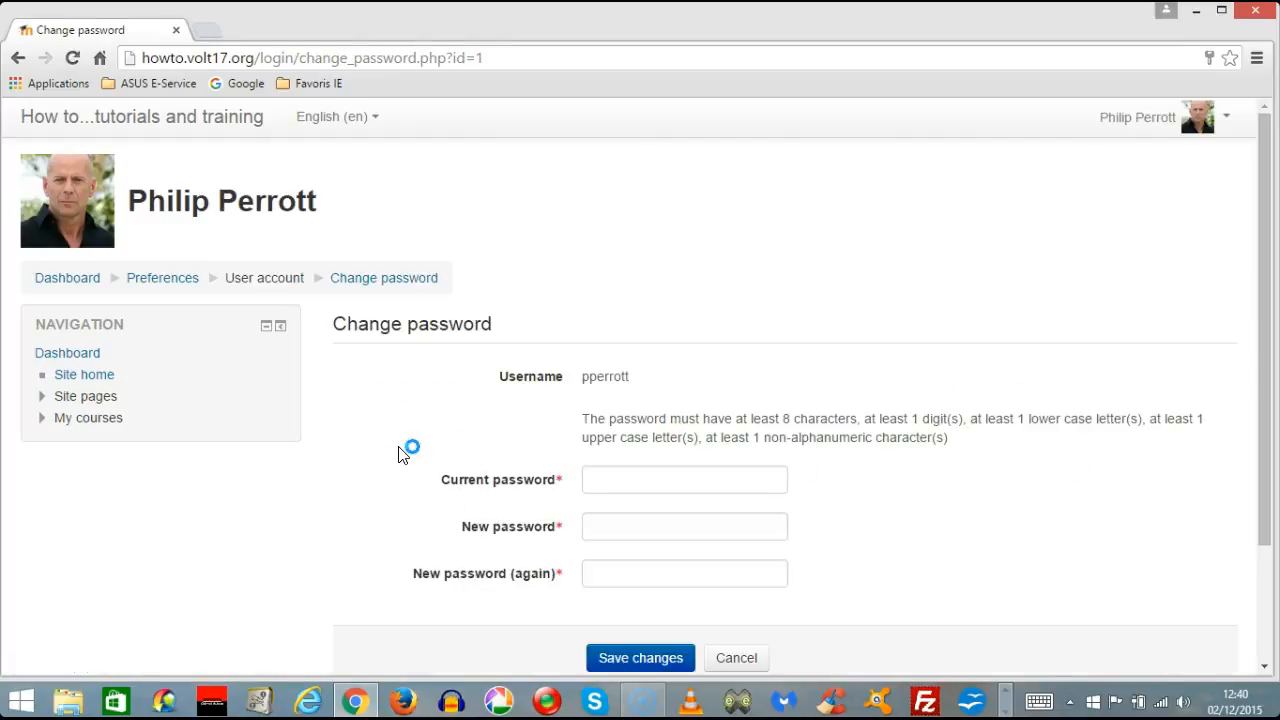
Review the password rules and fields on the Change password page and return to the preferences overview.
{"action": "scroll", "coordinate": [971, 447], "scroll_direction": "down", "scroll_amount": 1}
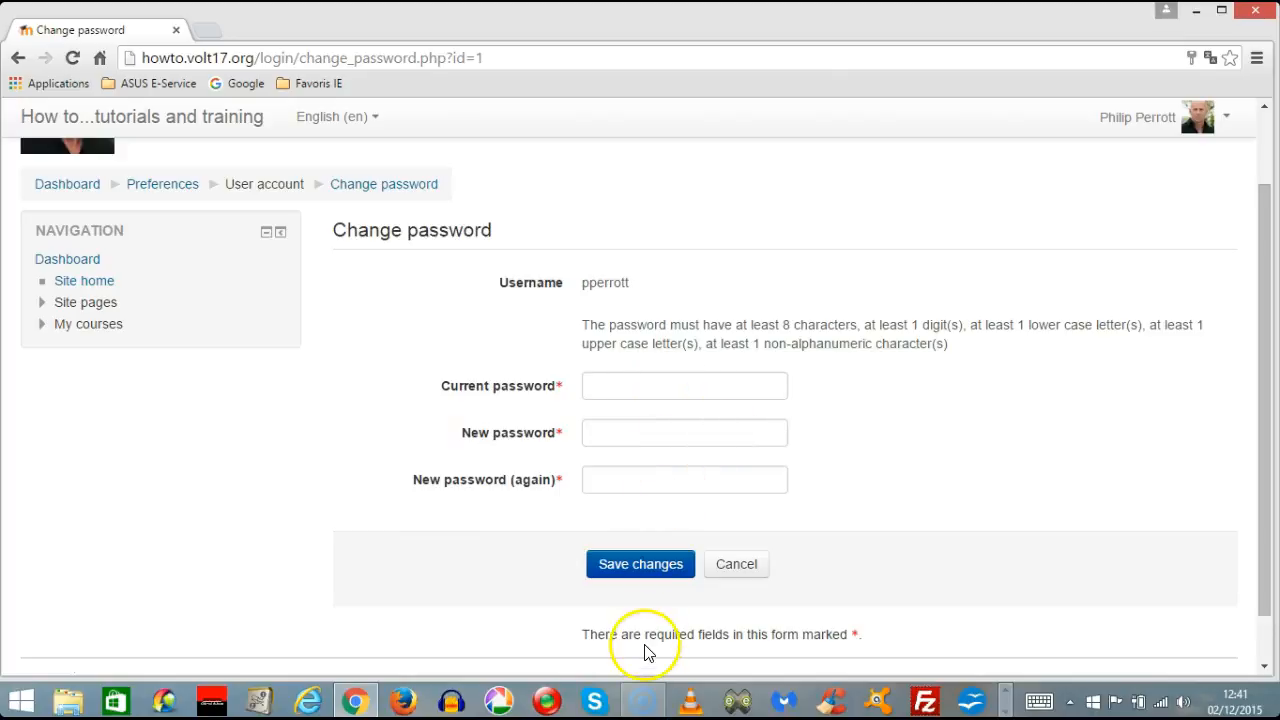
{"action": "left_click", "coordinate": [304, 473]}
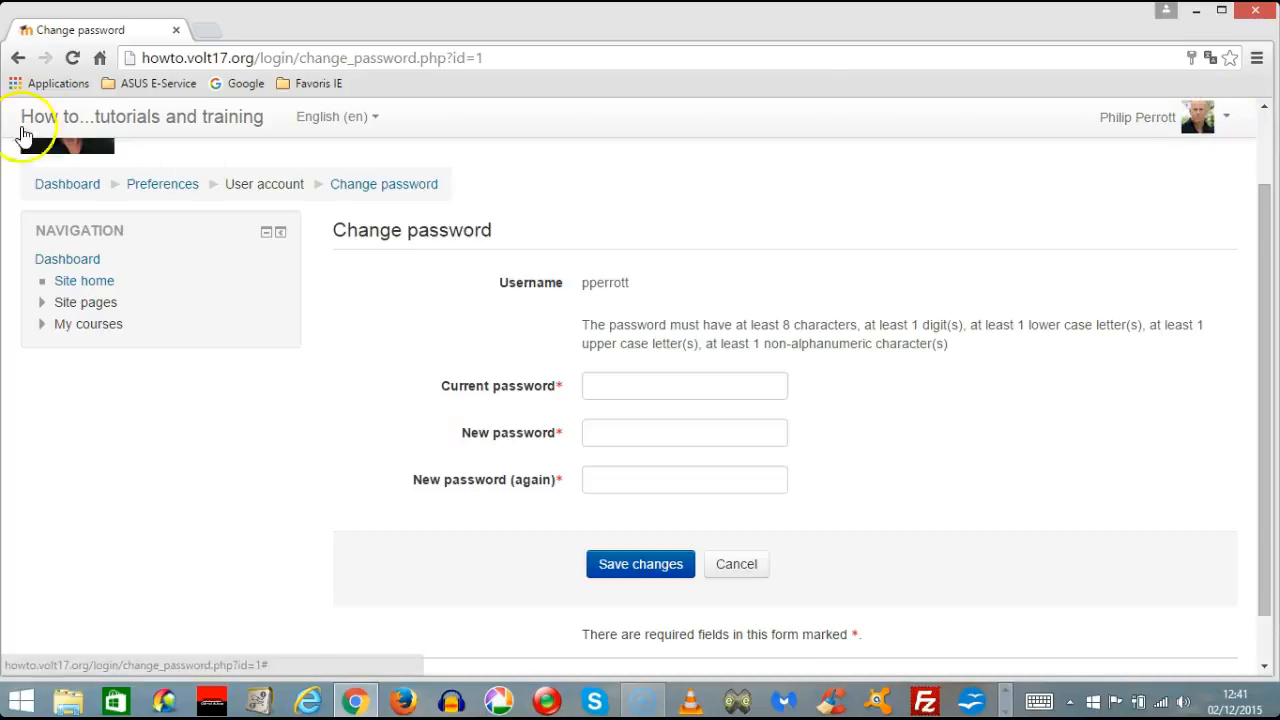
{"action": "left_click", "coordinate": [20, 57]}
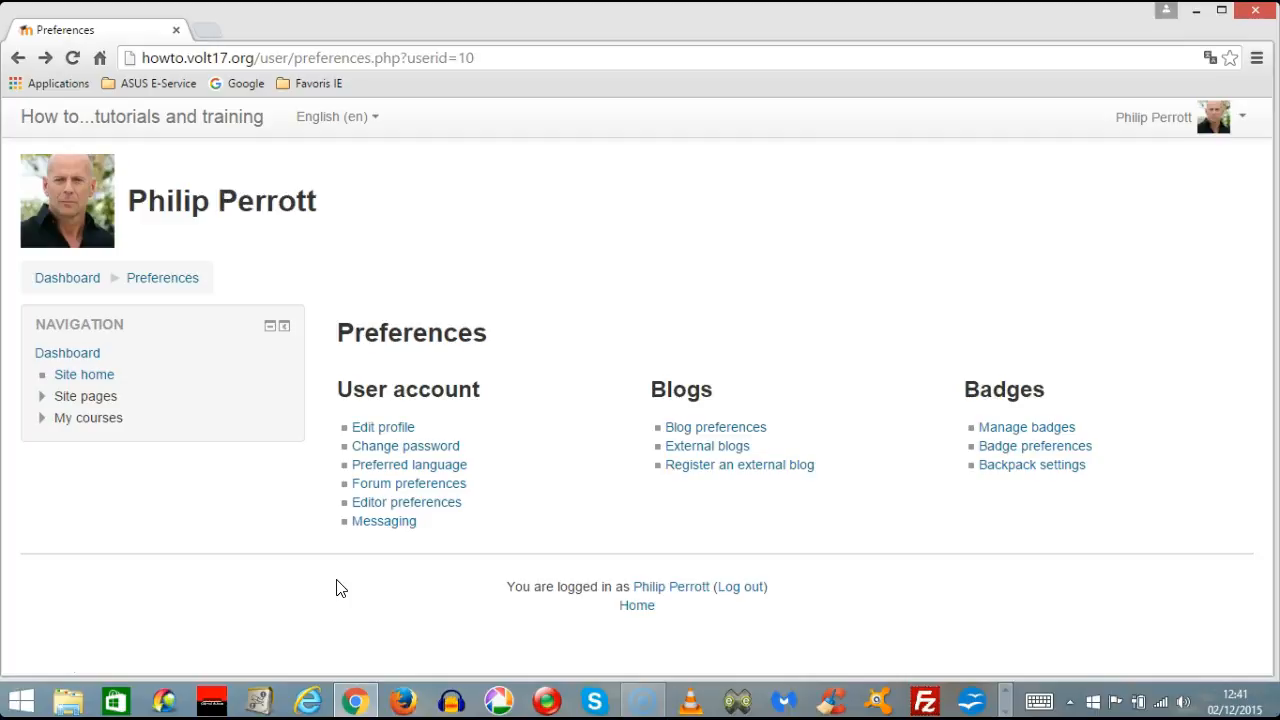
Open the editor preferences and view the available text editor choices.
{"action": "left_click", "coordinate": [430, 510]}
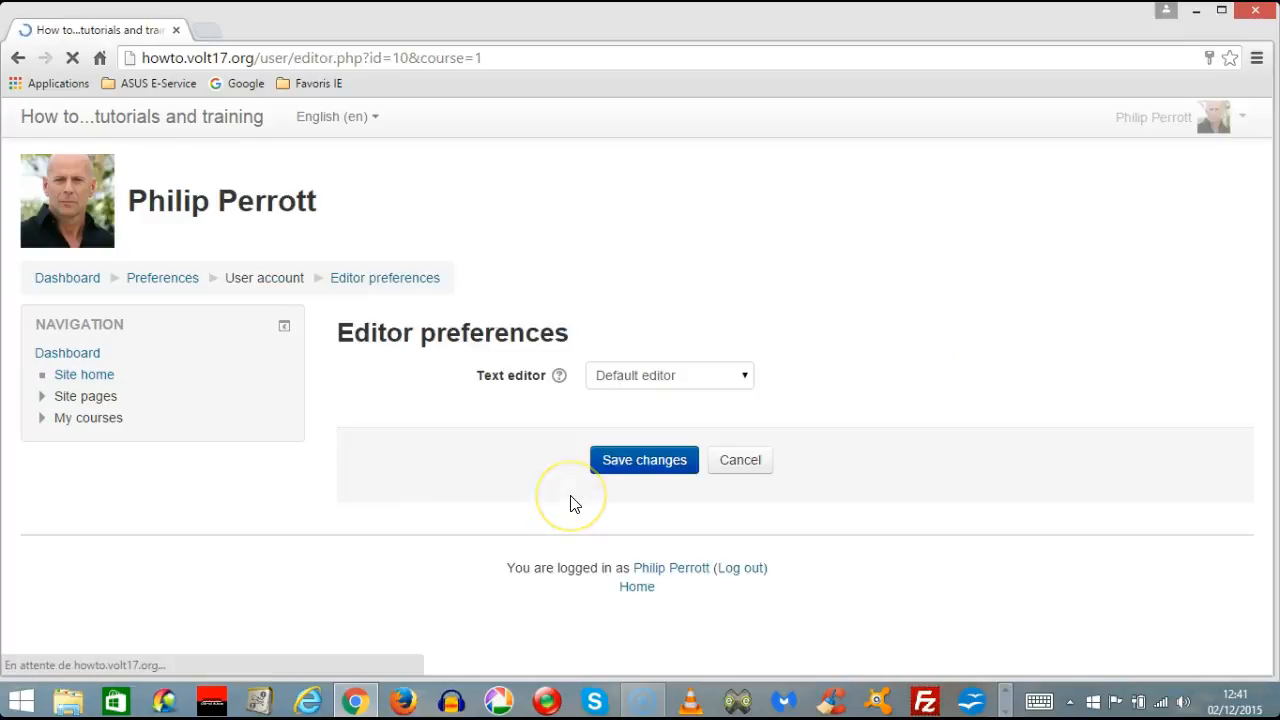
{"action": "left_click", "coordinate": [745, 378]}
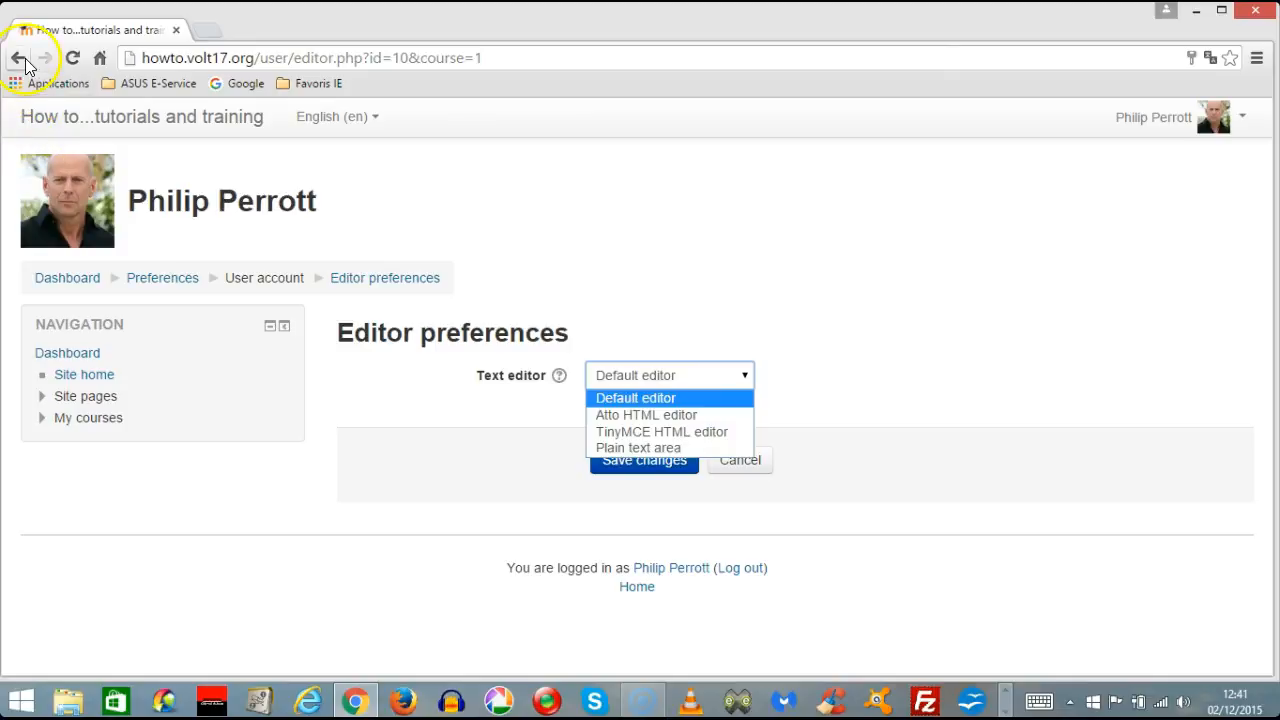
Open the course "Using Moodle and other development tools" through the Courses category on the site home page.
{"action": "left_click", "coordinate": [85, 374]}
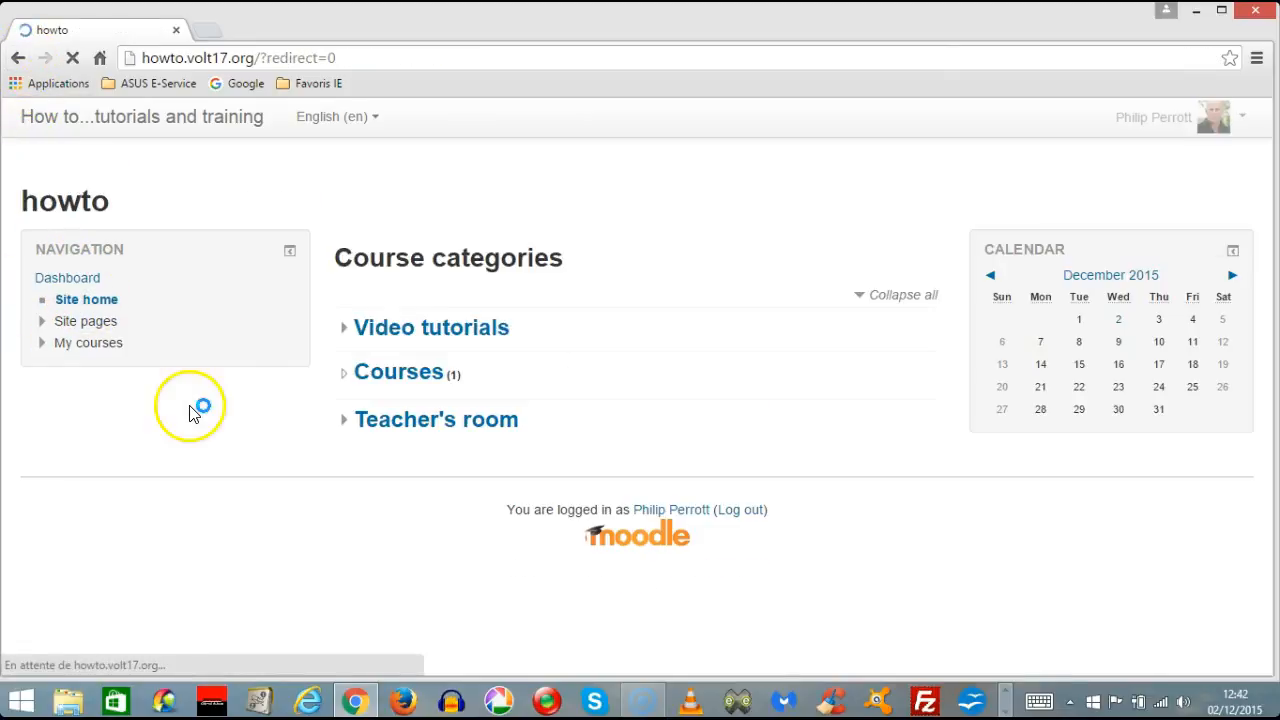
{"action": "left_click", "coordinate": [400, 371]}
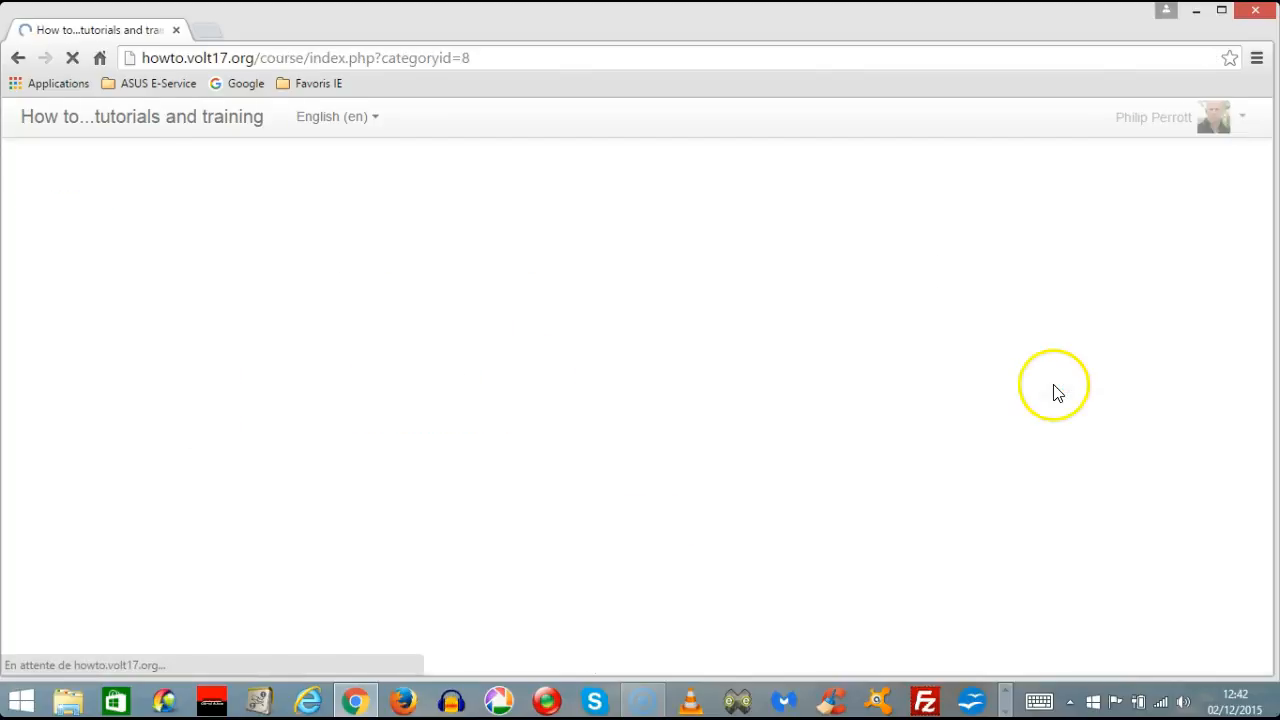
{"action": "left_click", "coordinate": [635, 477]}
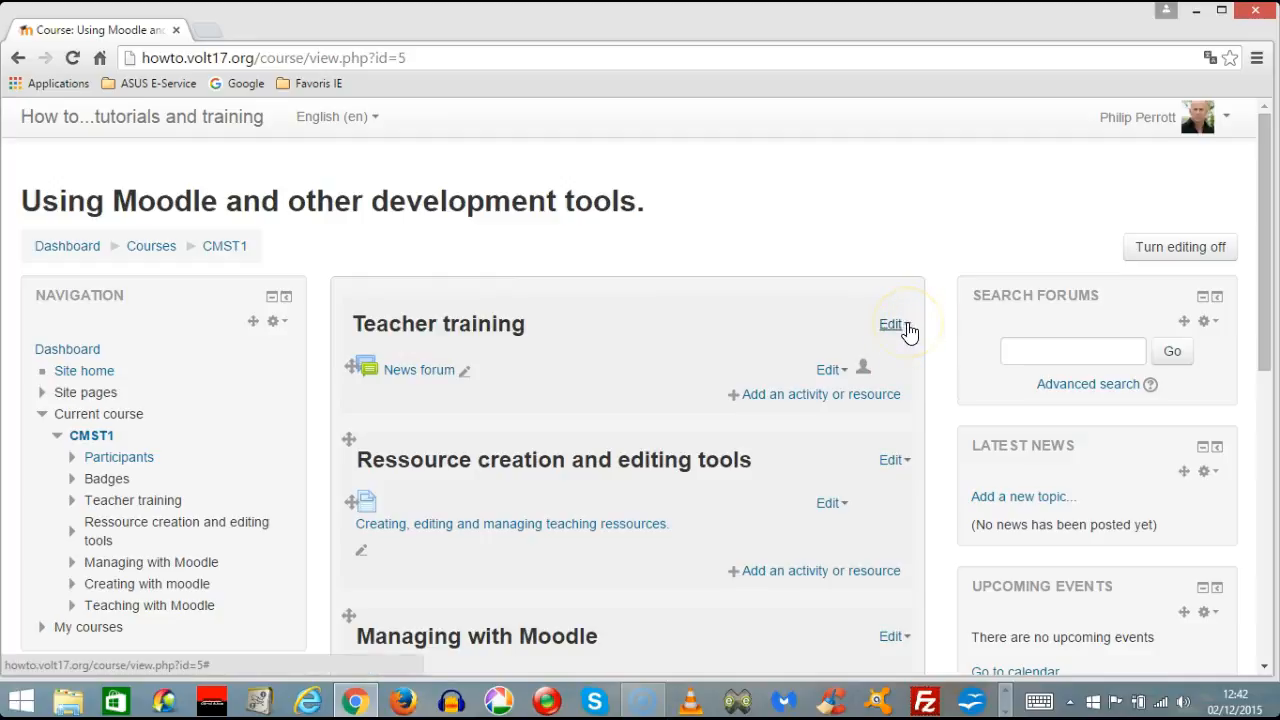
Open the Teacher training section for editing and expand the Summary editor to show its additional formatting tools.
{"action": "left_click", "coordinate": [907, 328]}
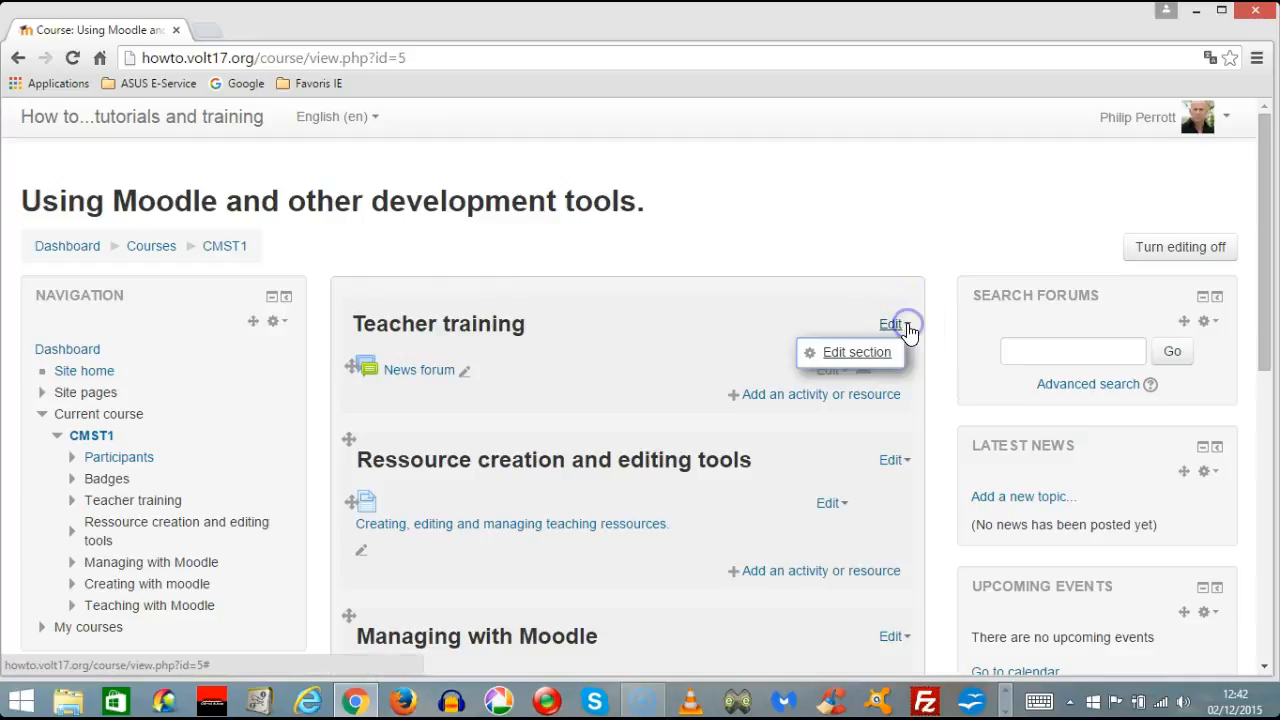
{"action": "left_click", "coordinate": [866, 362]}
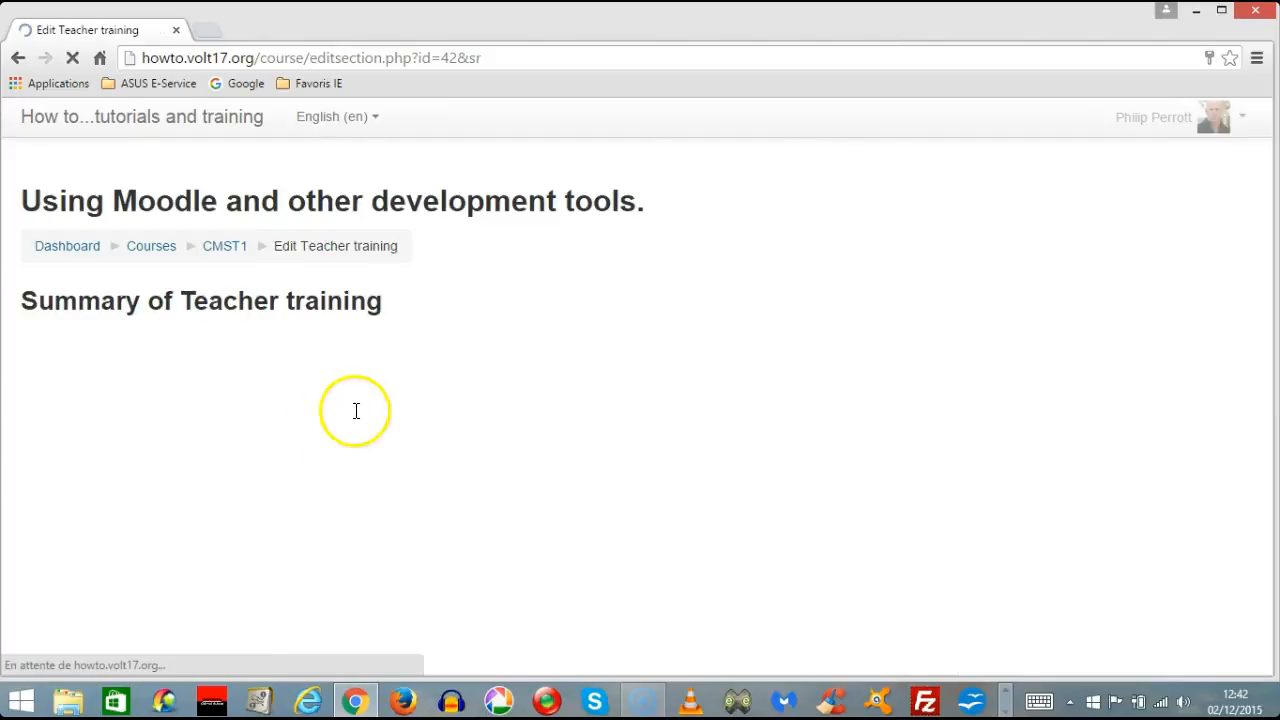
{"action": "scroll", "coordinate": [791, 481], "scroll_direction": "down", "scroll_amount": 2}
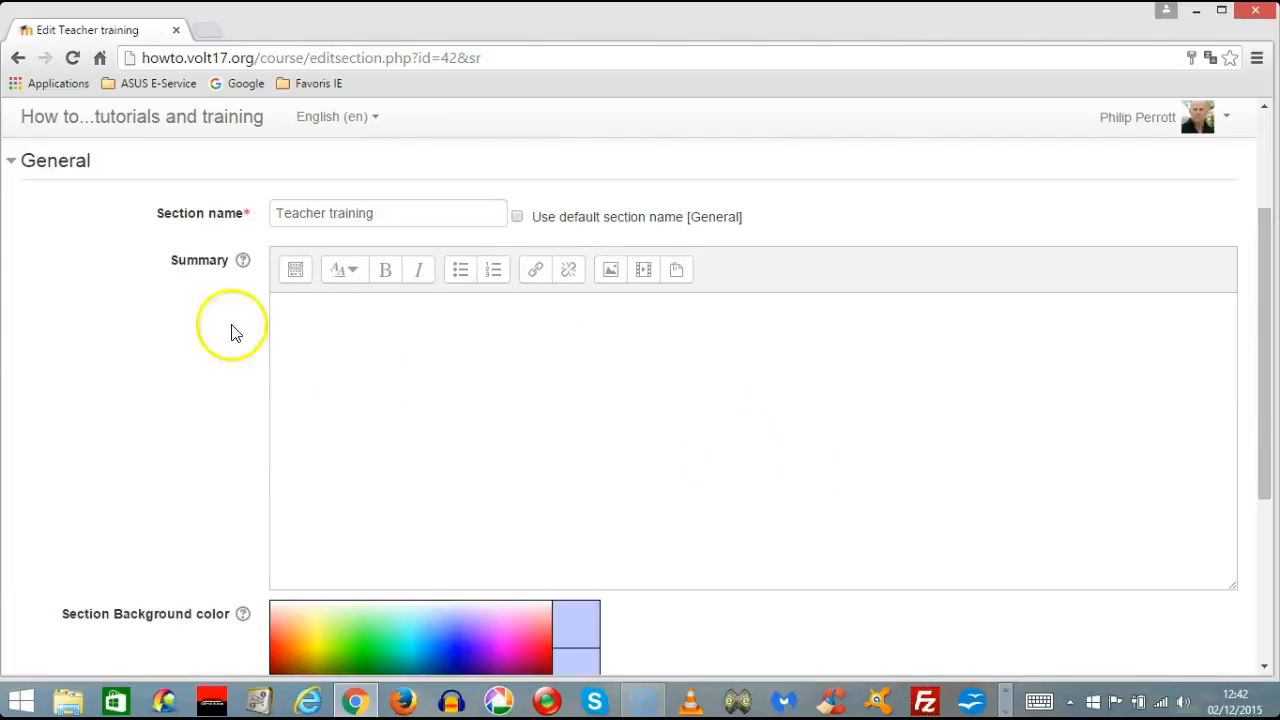
{"action": "left_click", "coordinate": [294, 270]}
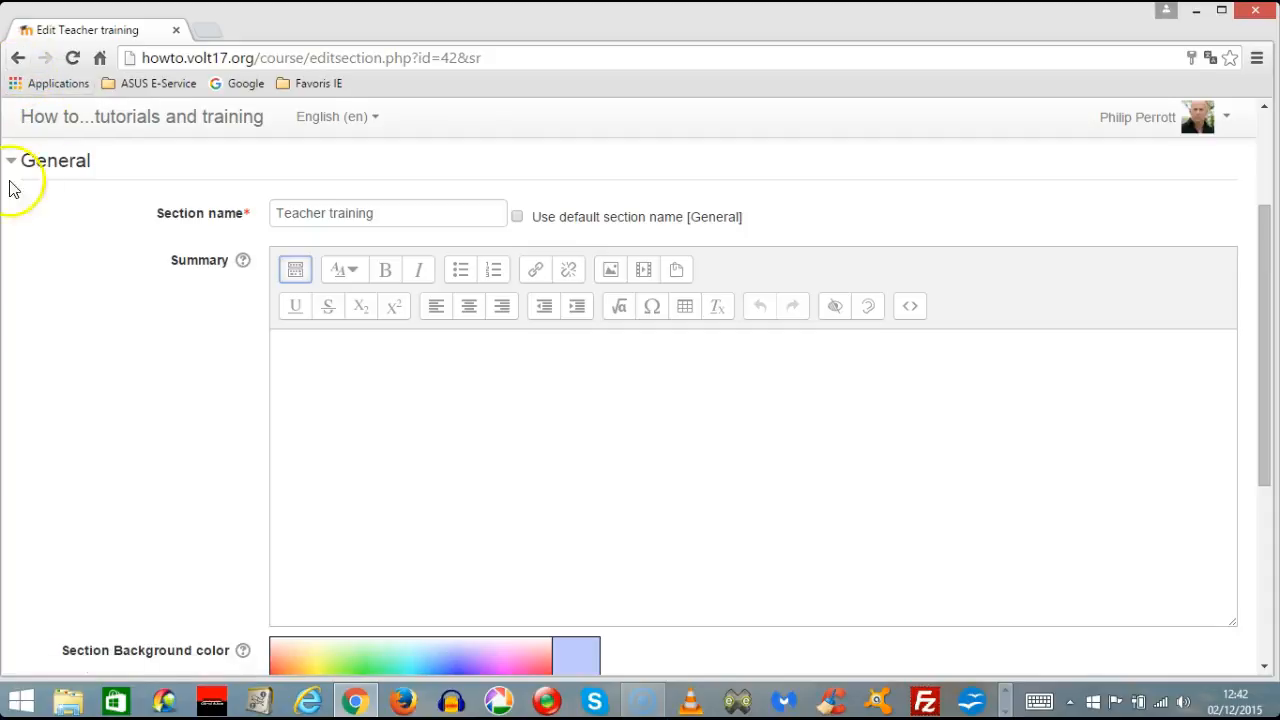
Set the account's text editor to TinyMCE HTML editor in the editor preferences and save the changes.
{"action": "left_click", "coordinate": [18, 58]}
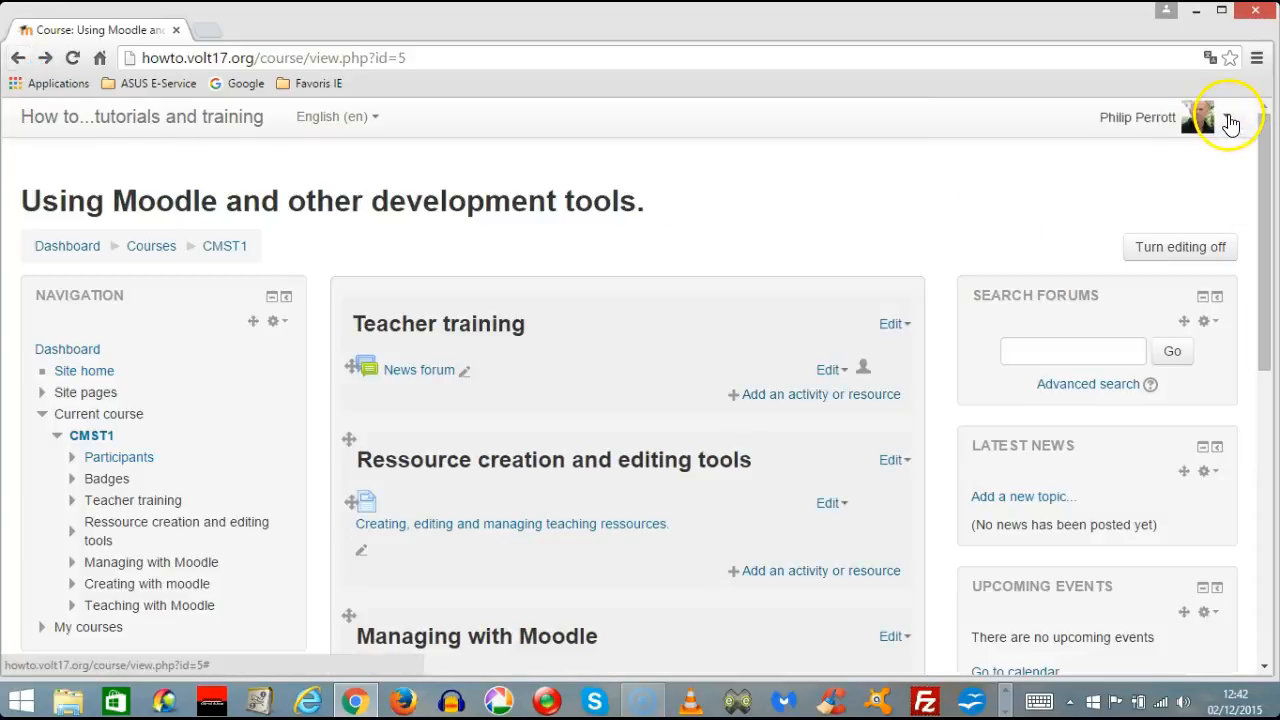
{"action": "left_click", "coordinate": [45, 58]}
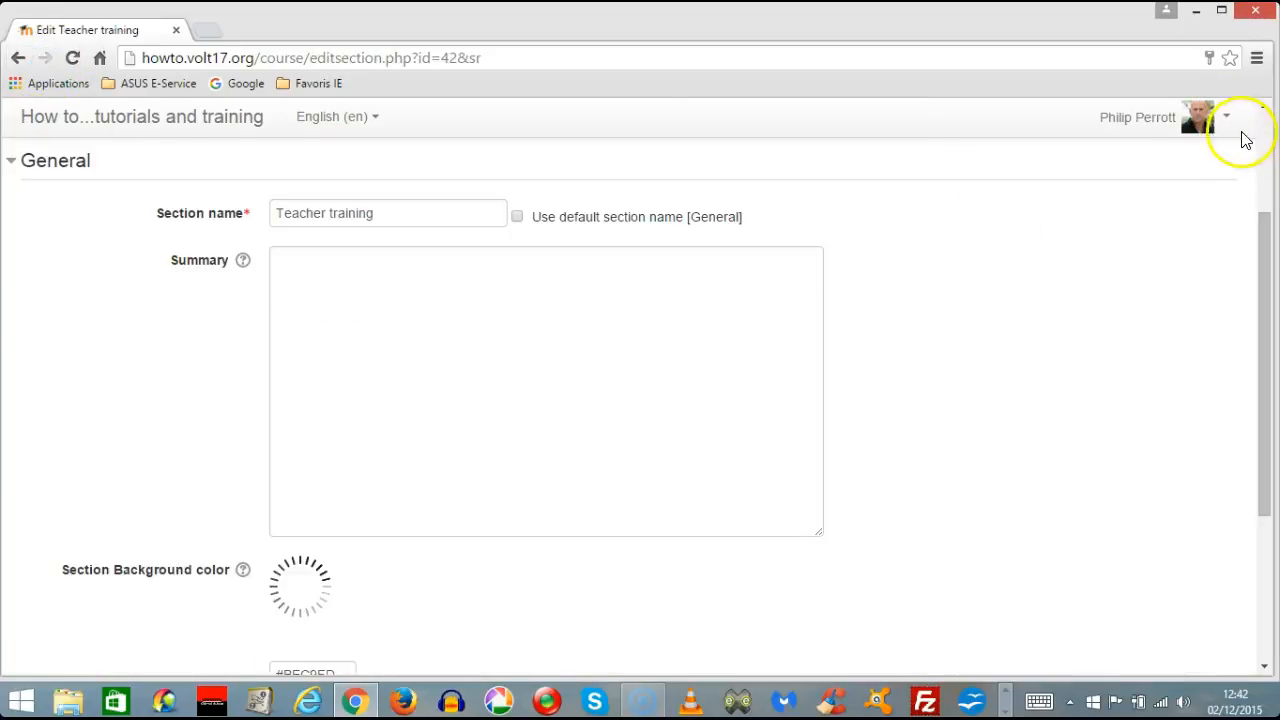
{"action": "left_click", "coordinate": [1230, 124]}
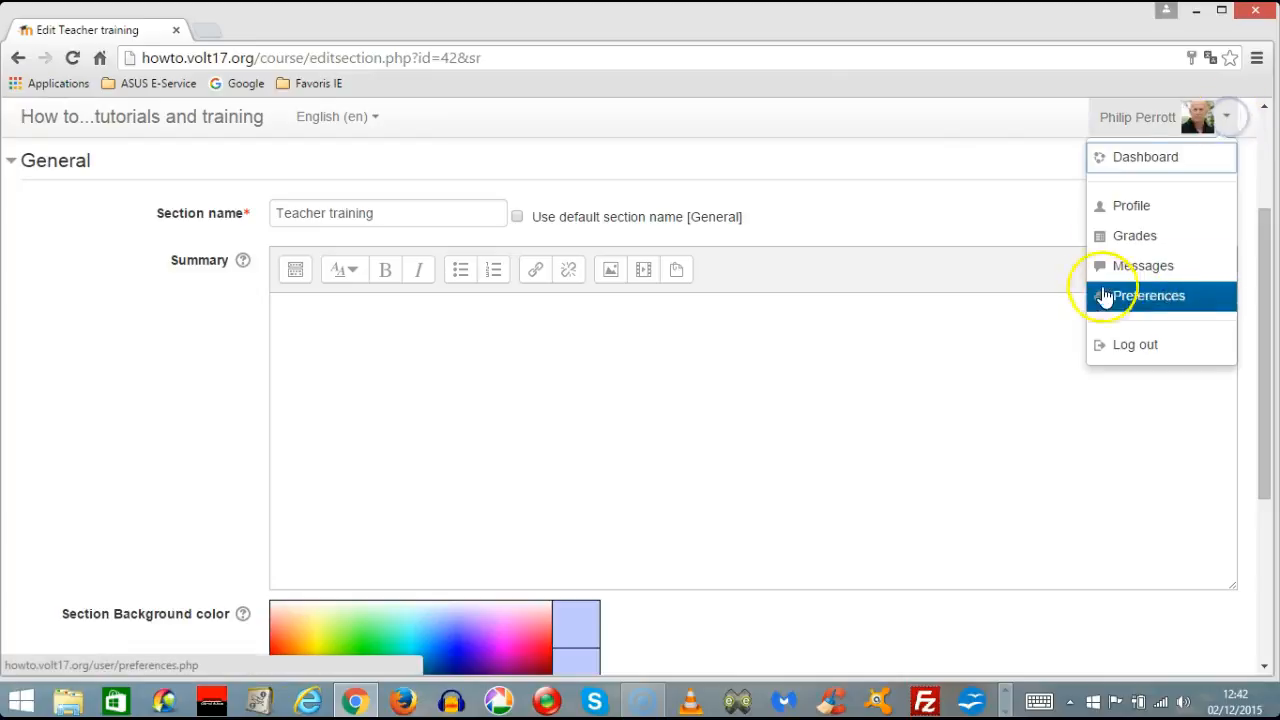
{"action": "left_click", "coordinate": [1140, 294]}
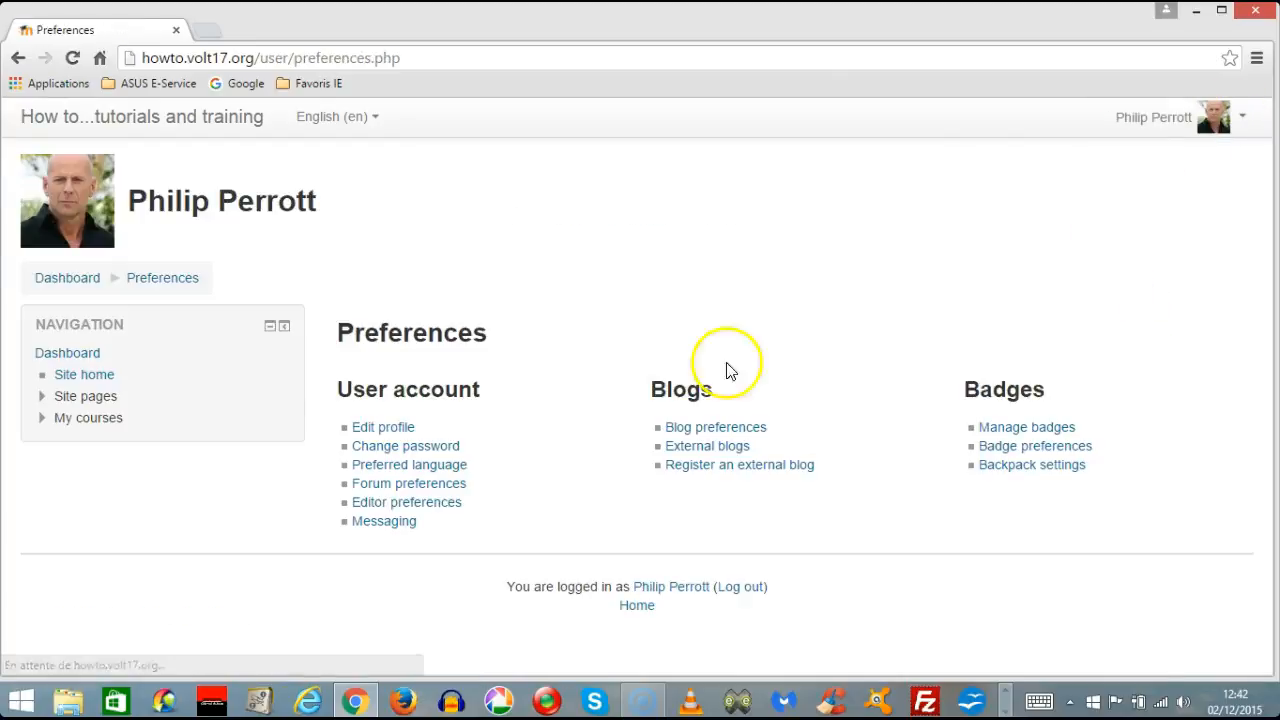
{"action": "left_click", "coordinate": [407, 505]}
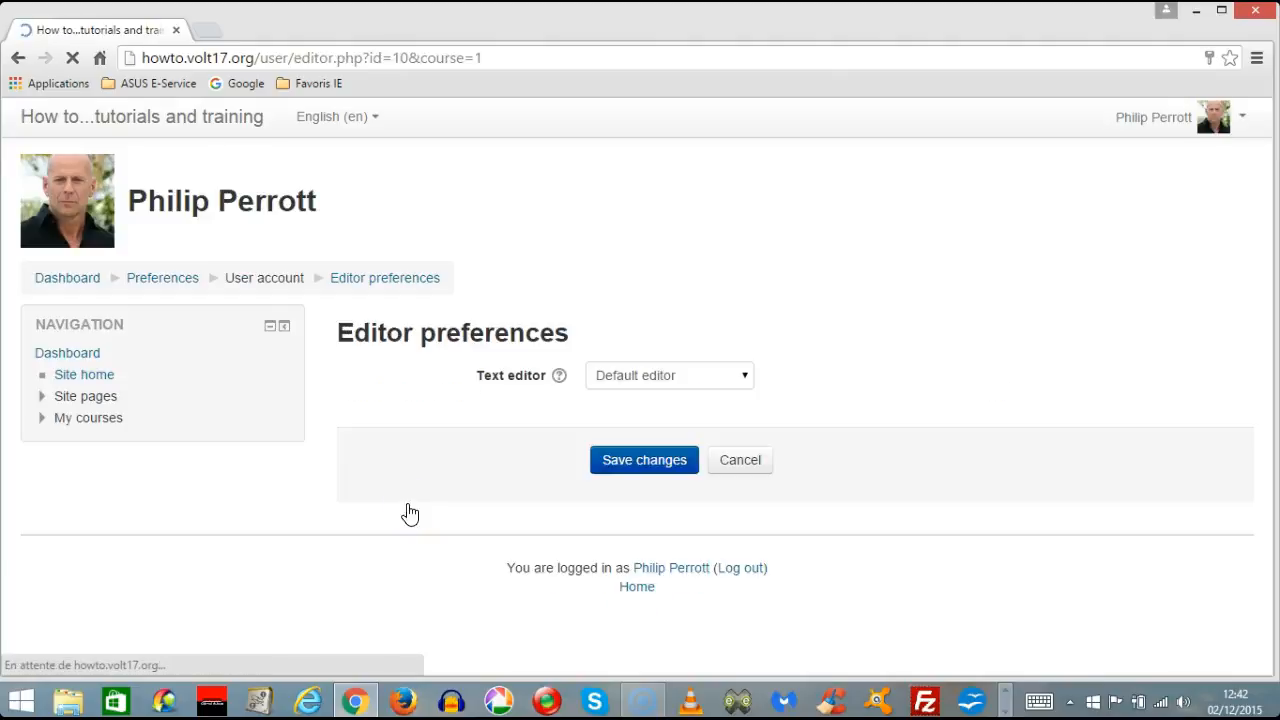
{"action": "left_click", "coordinate": [745, 377]}
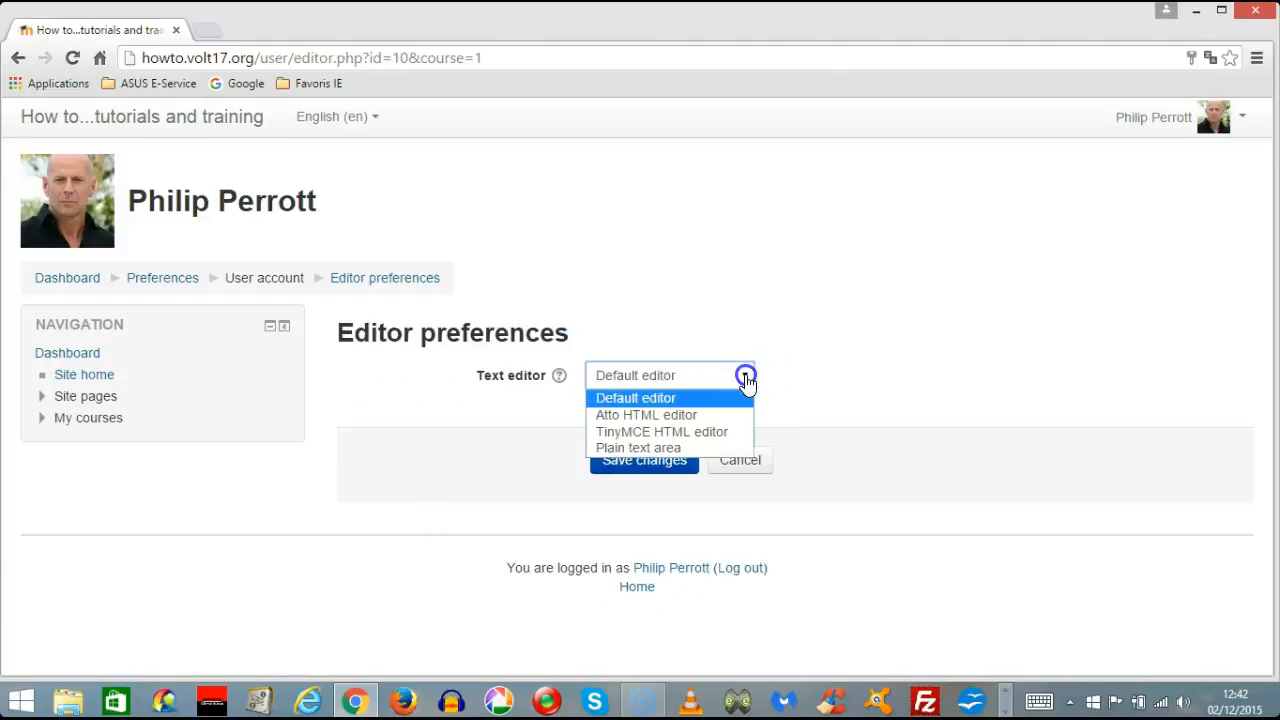
{"action": "left_click", "coordinate": [690, 432]}
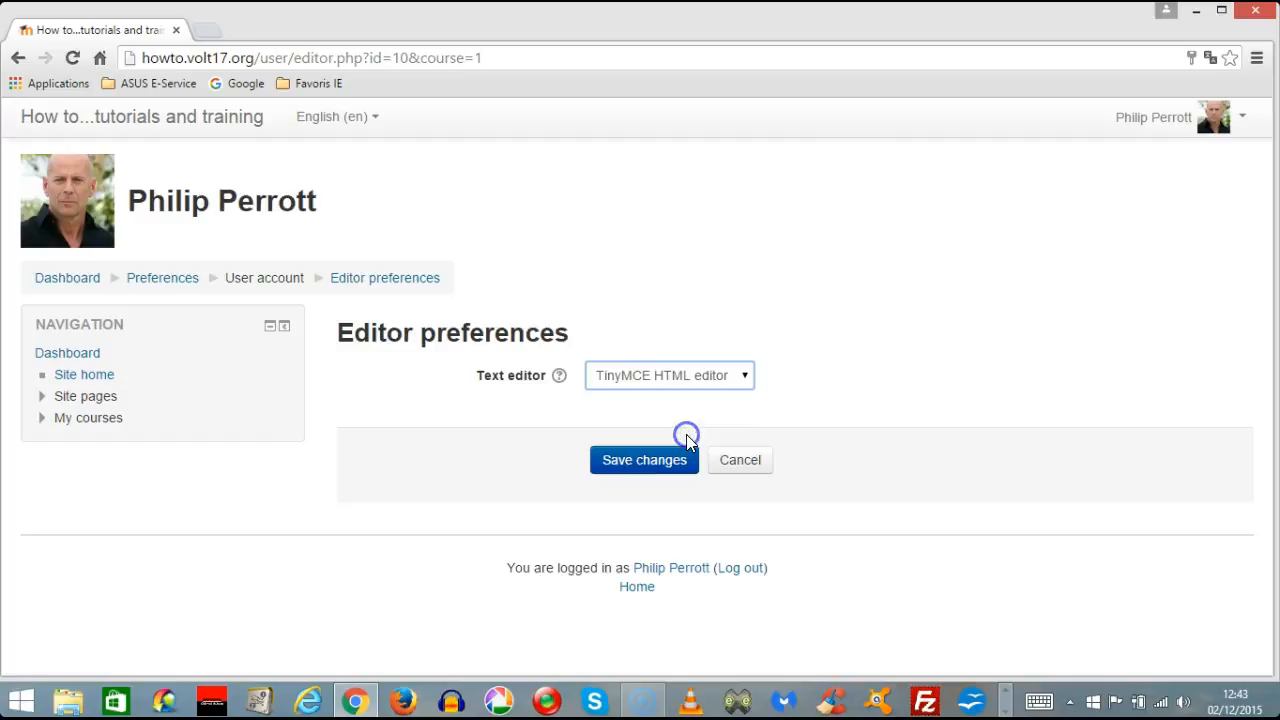
{"action": "left_click", "coordinate": [652, 466]}
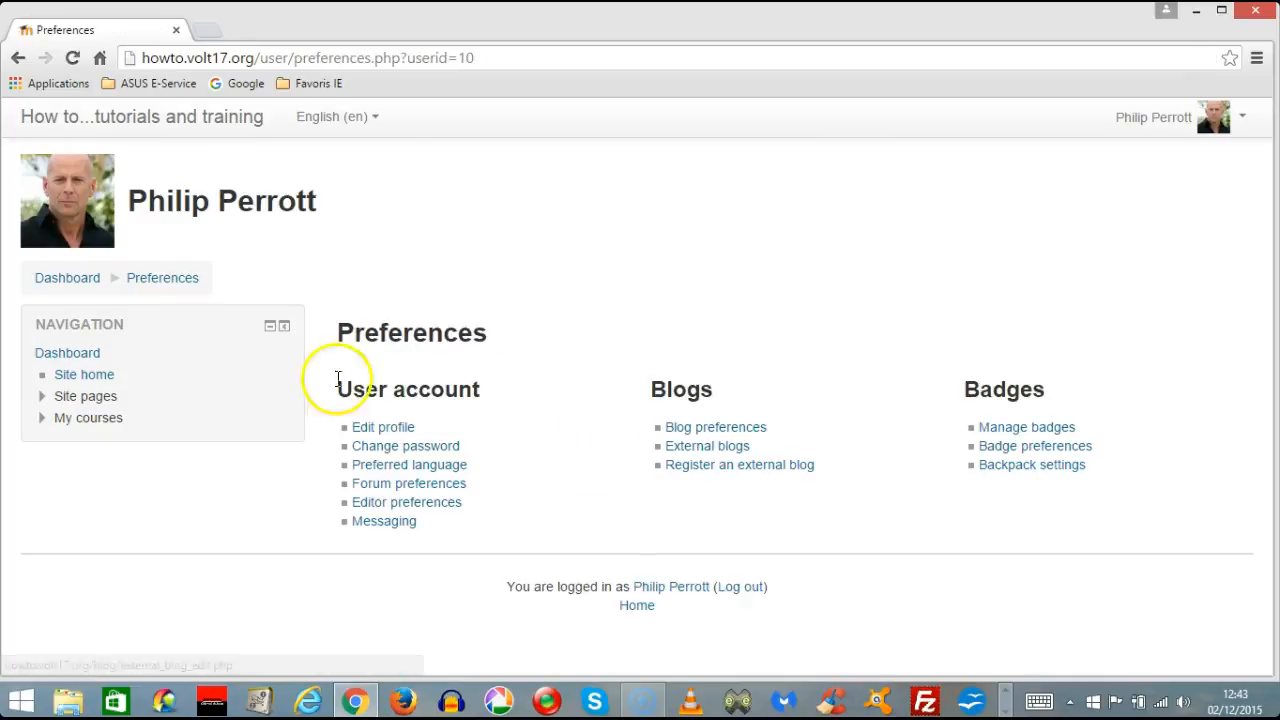
Return to the site home page and open the course "Using Moodle and other development tools" through the Courses category.
{"action": "left_click", "coordinate": [18, 62]}
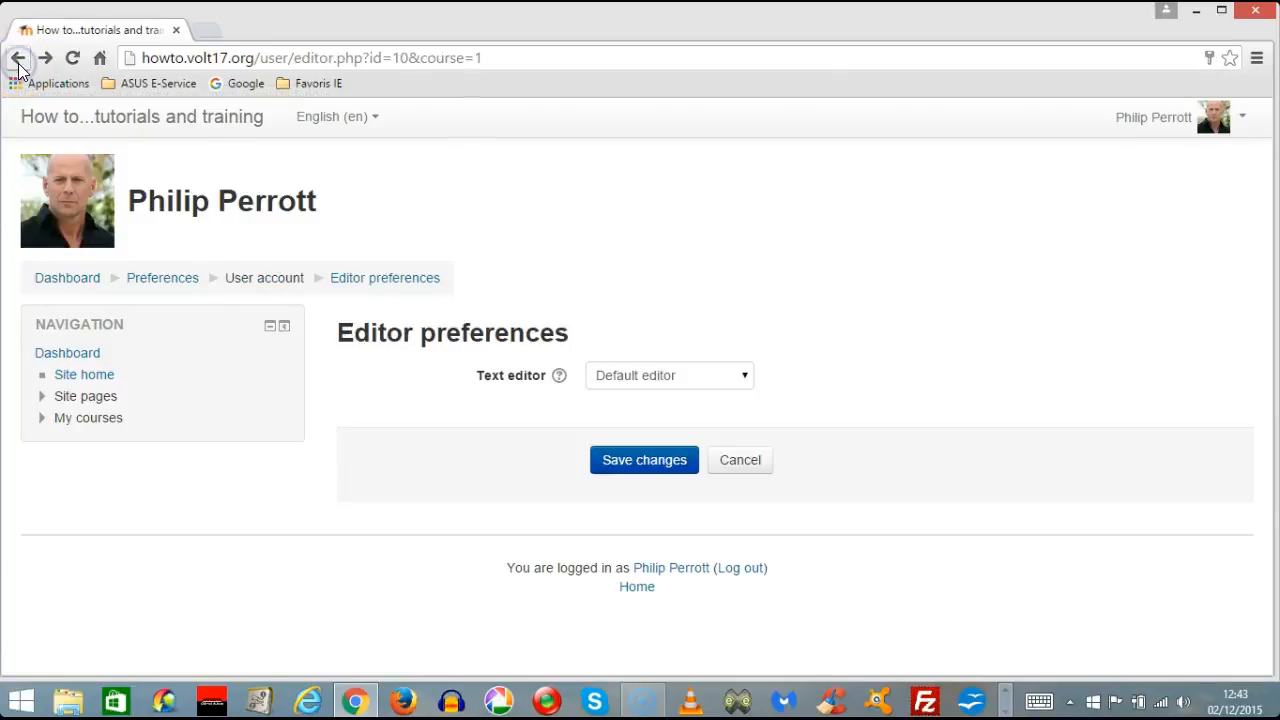
{"action": "left_click", "coordinate": [44, 62]}
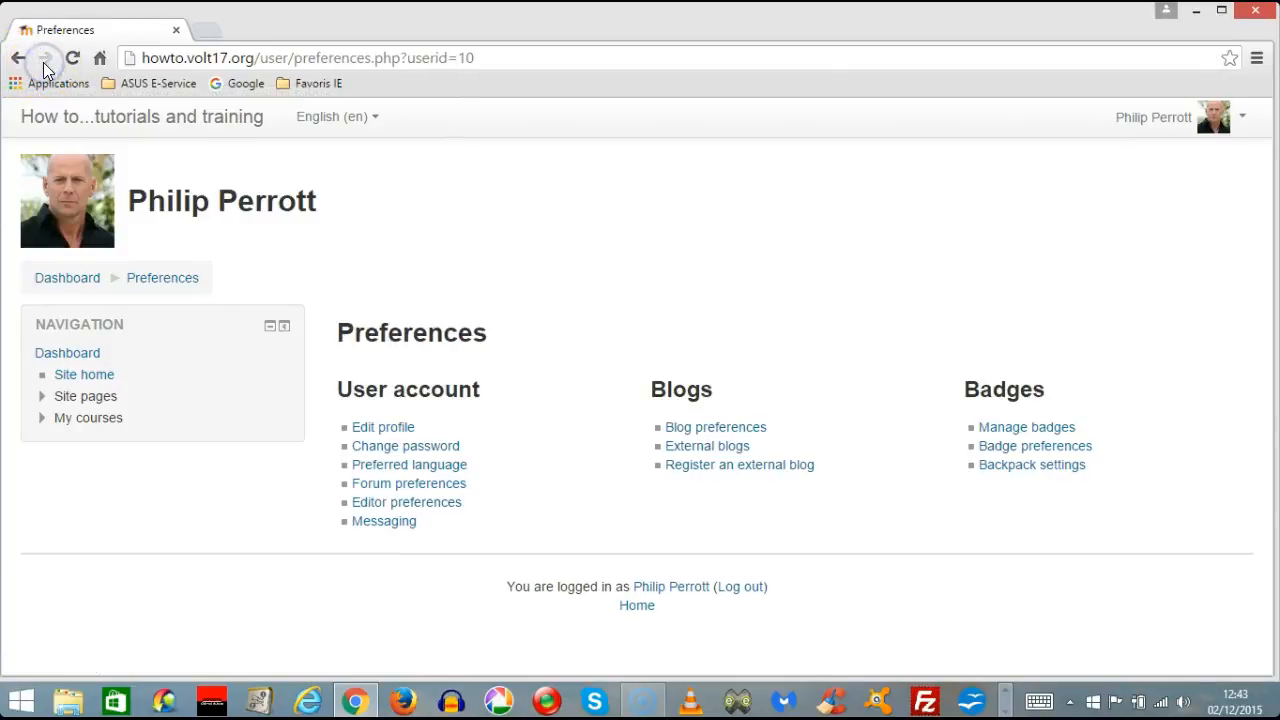
{"action": "left_click", "coordinate": [96, 378]}
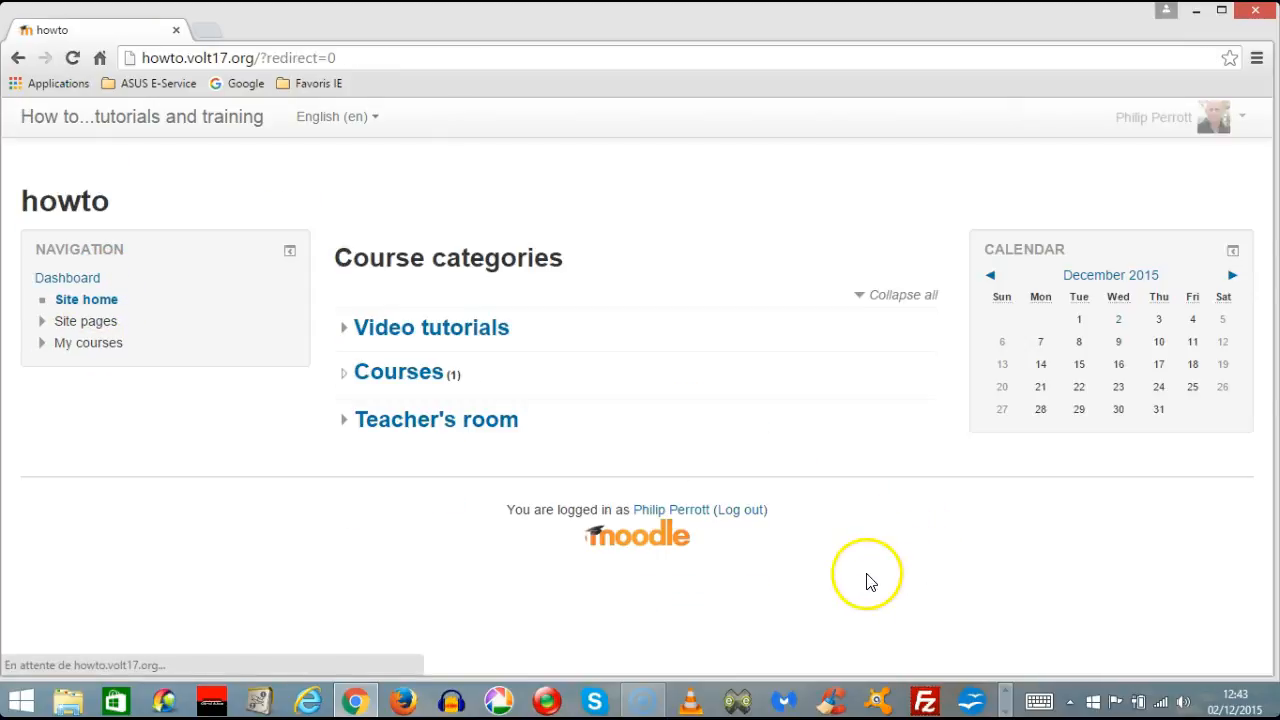
{"action": "left_click", "coordinate": [433, 387]}
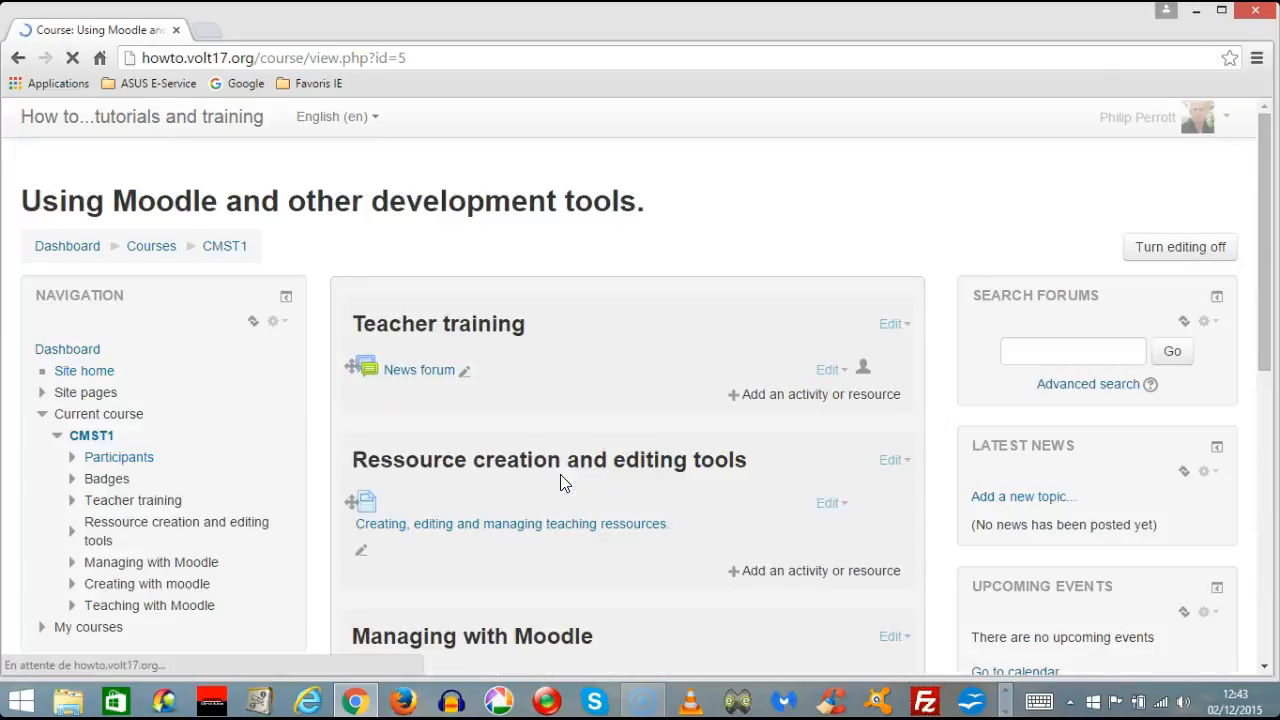
Open the Teacher training section for editing and examine the formatting tools of the TinyMCE editor in the Summary field.
{"action": "left_click", "coordinate": [905, 326]}
{"action": "left_click", "coordinate": [850, 350]}
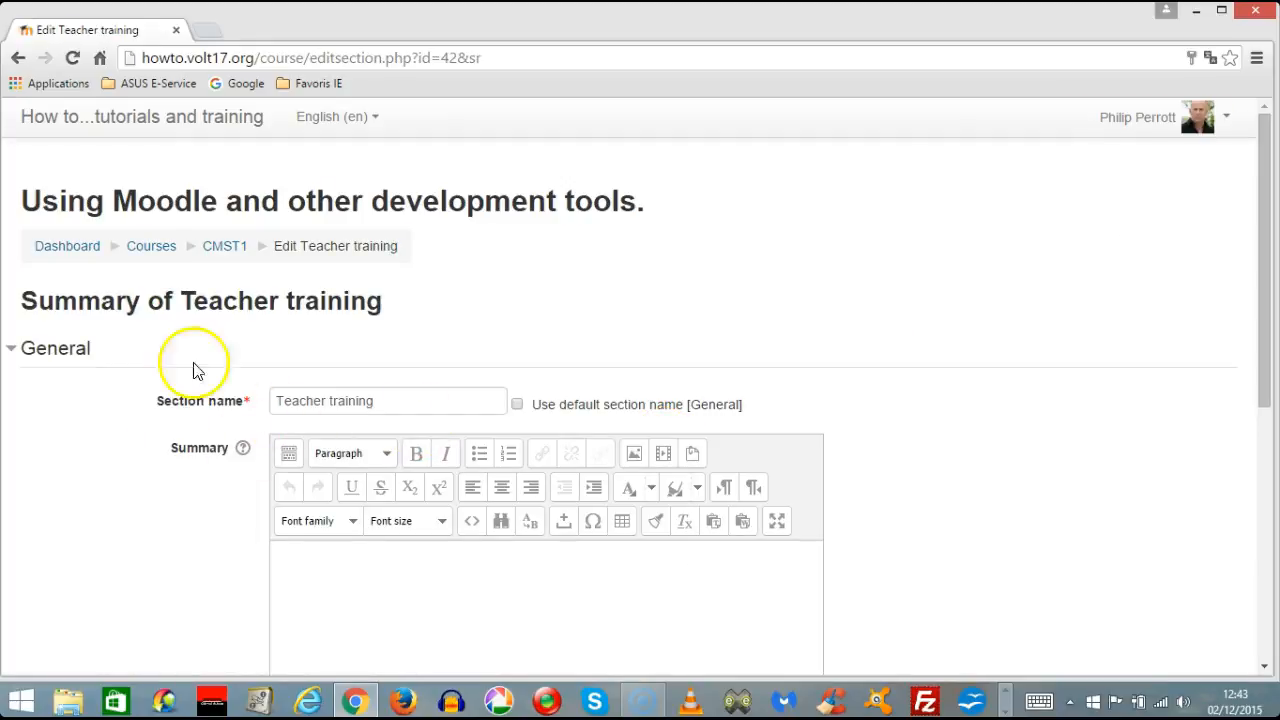
{"action": "scroll", "coordinate": [988, 390], "scroll_direction": "down", "scroll_amount": 1}
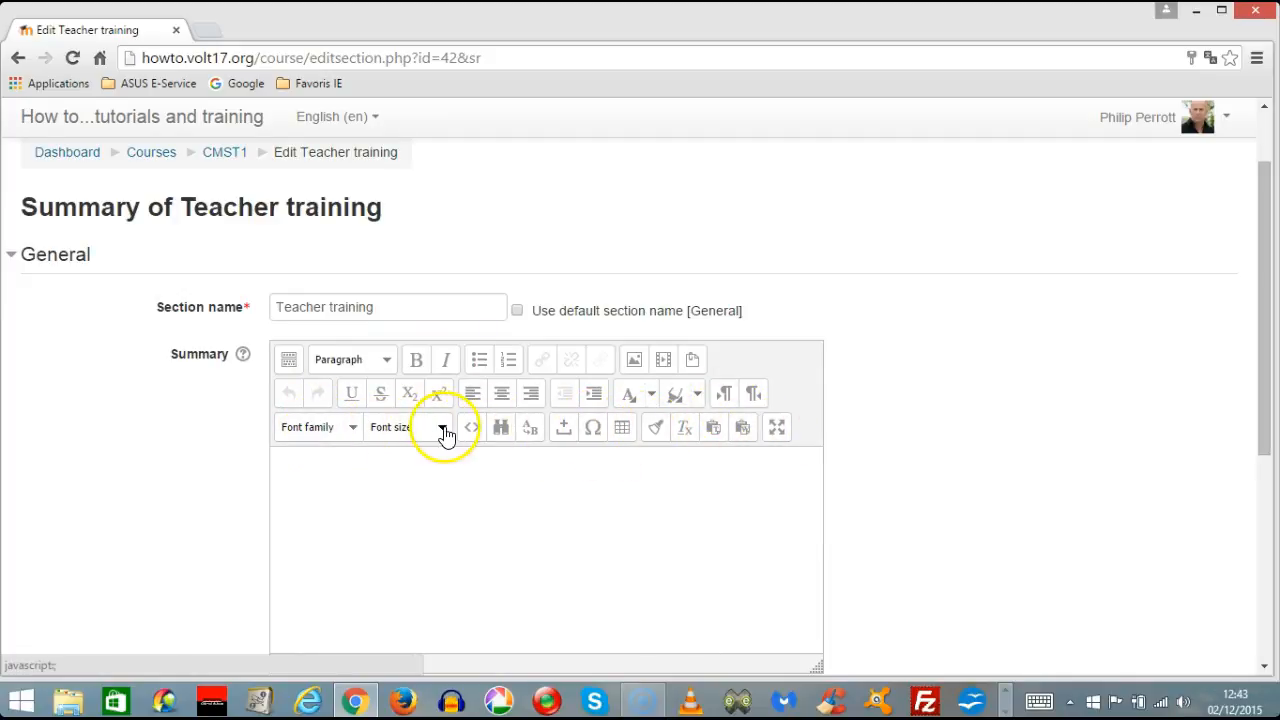
Leave the section's edit page for the account preferences.
{"action": "left_click", "coordinate": [1226, 118]}
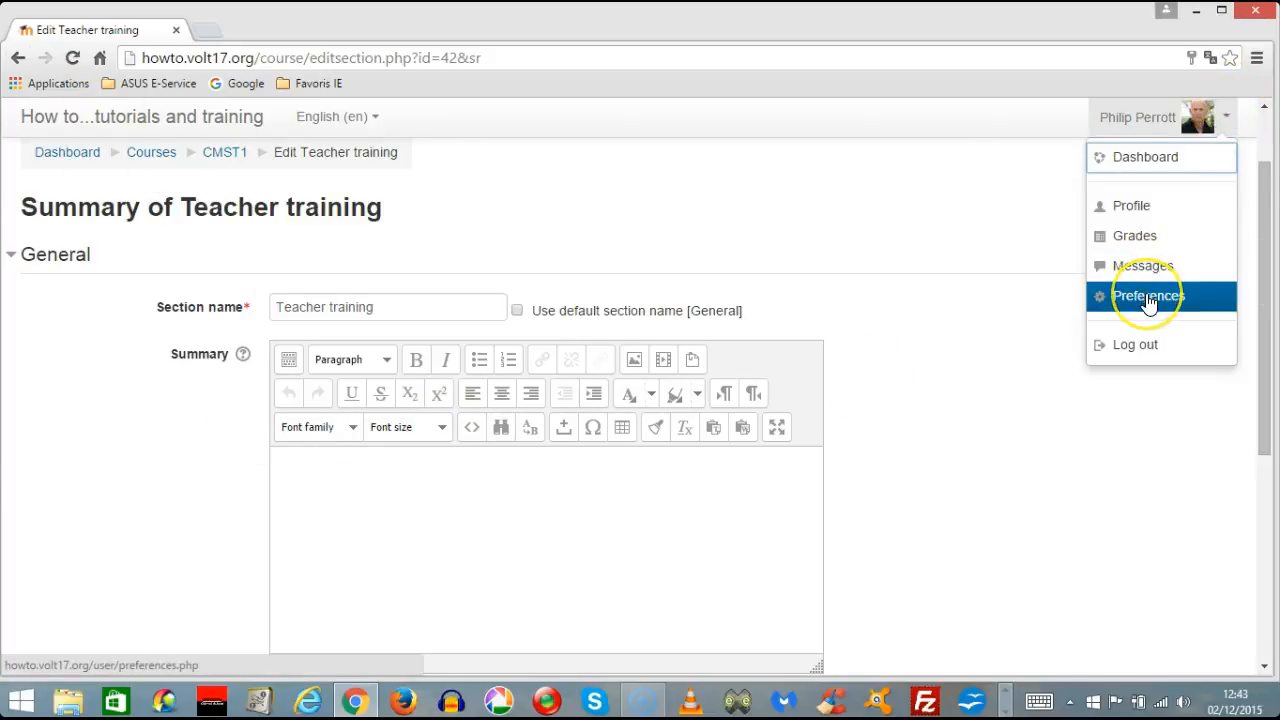